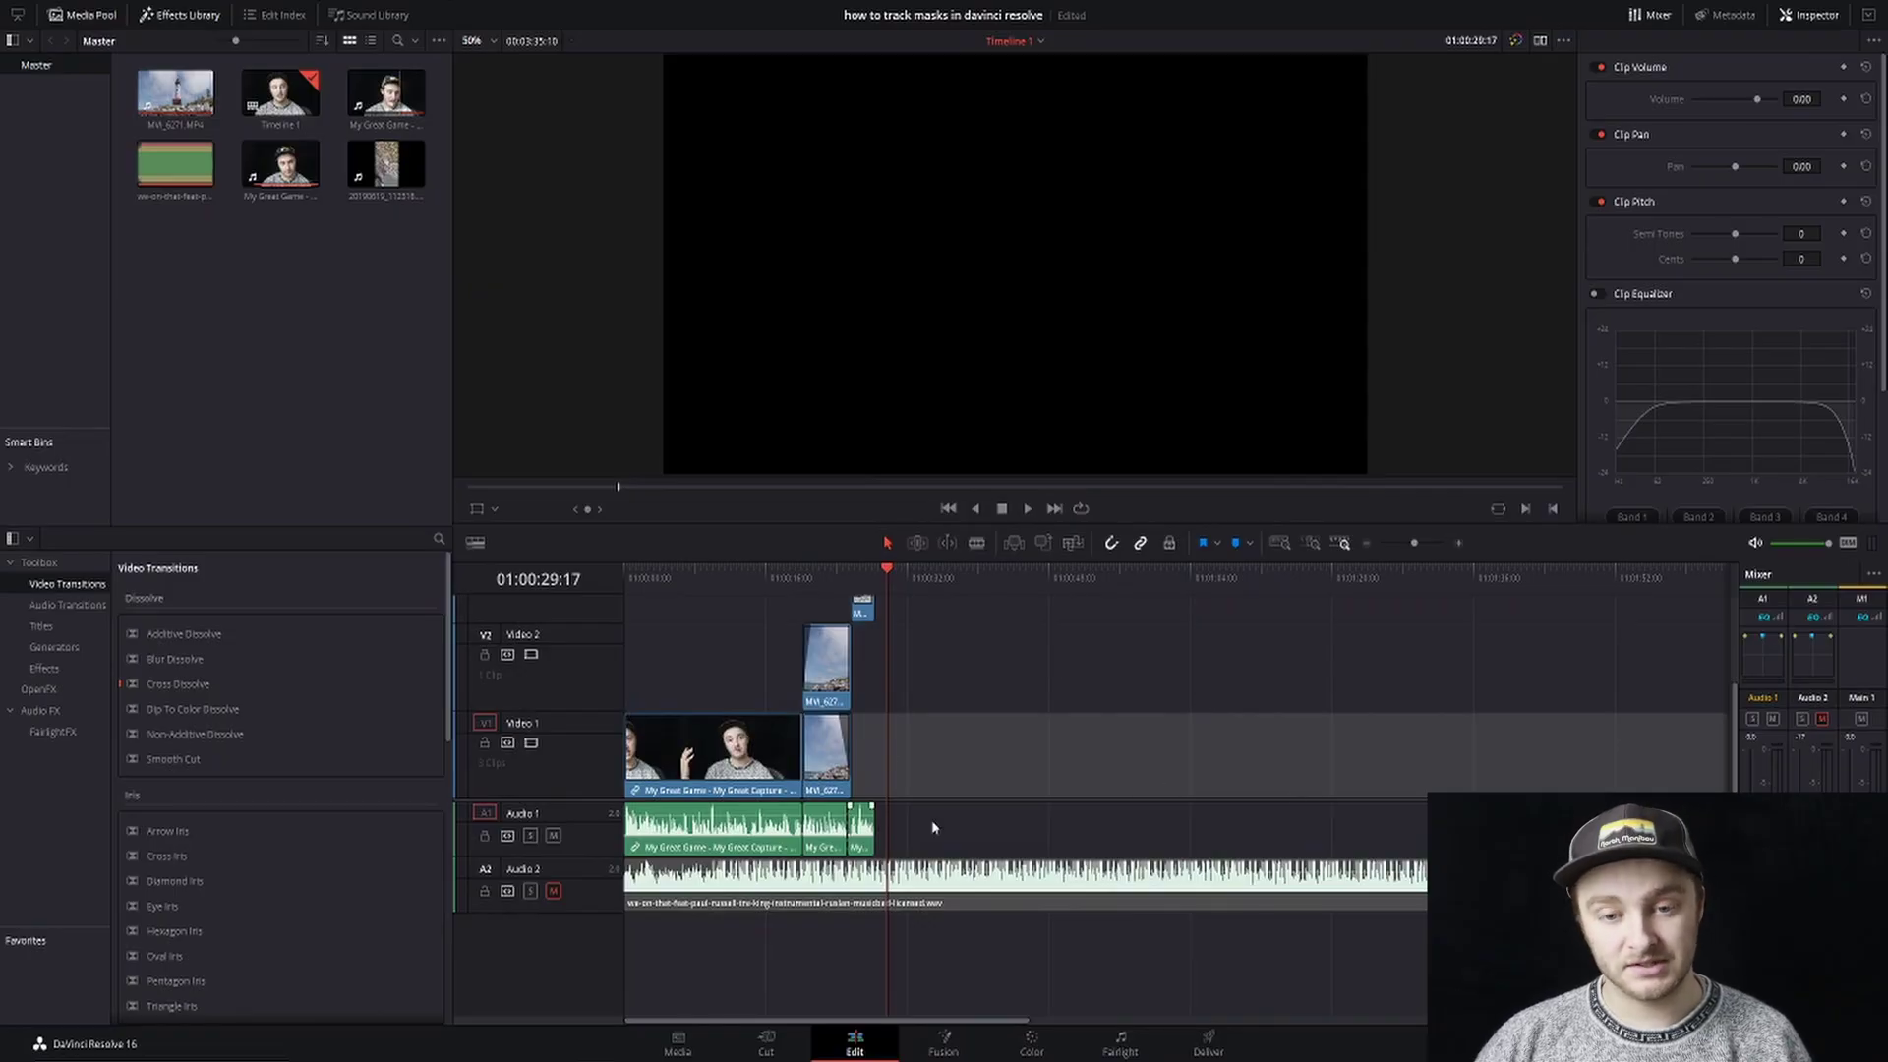
- Blade the Audio 2 music clip and delete its trailing half
{"action": "scroll", "coordinate": [1140, 750], "scroll_direction": "right", "scroll_amount": 5}
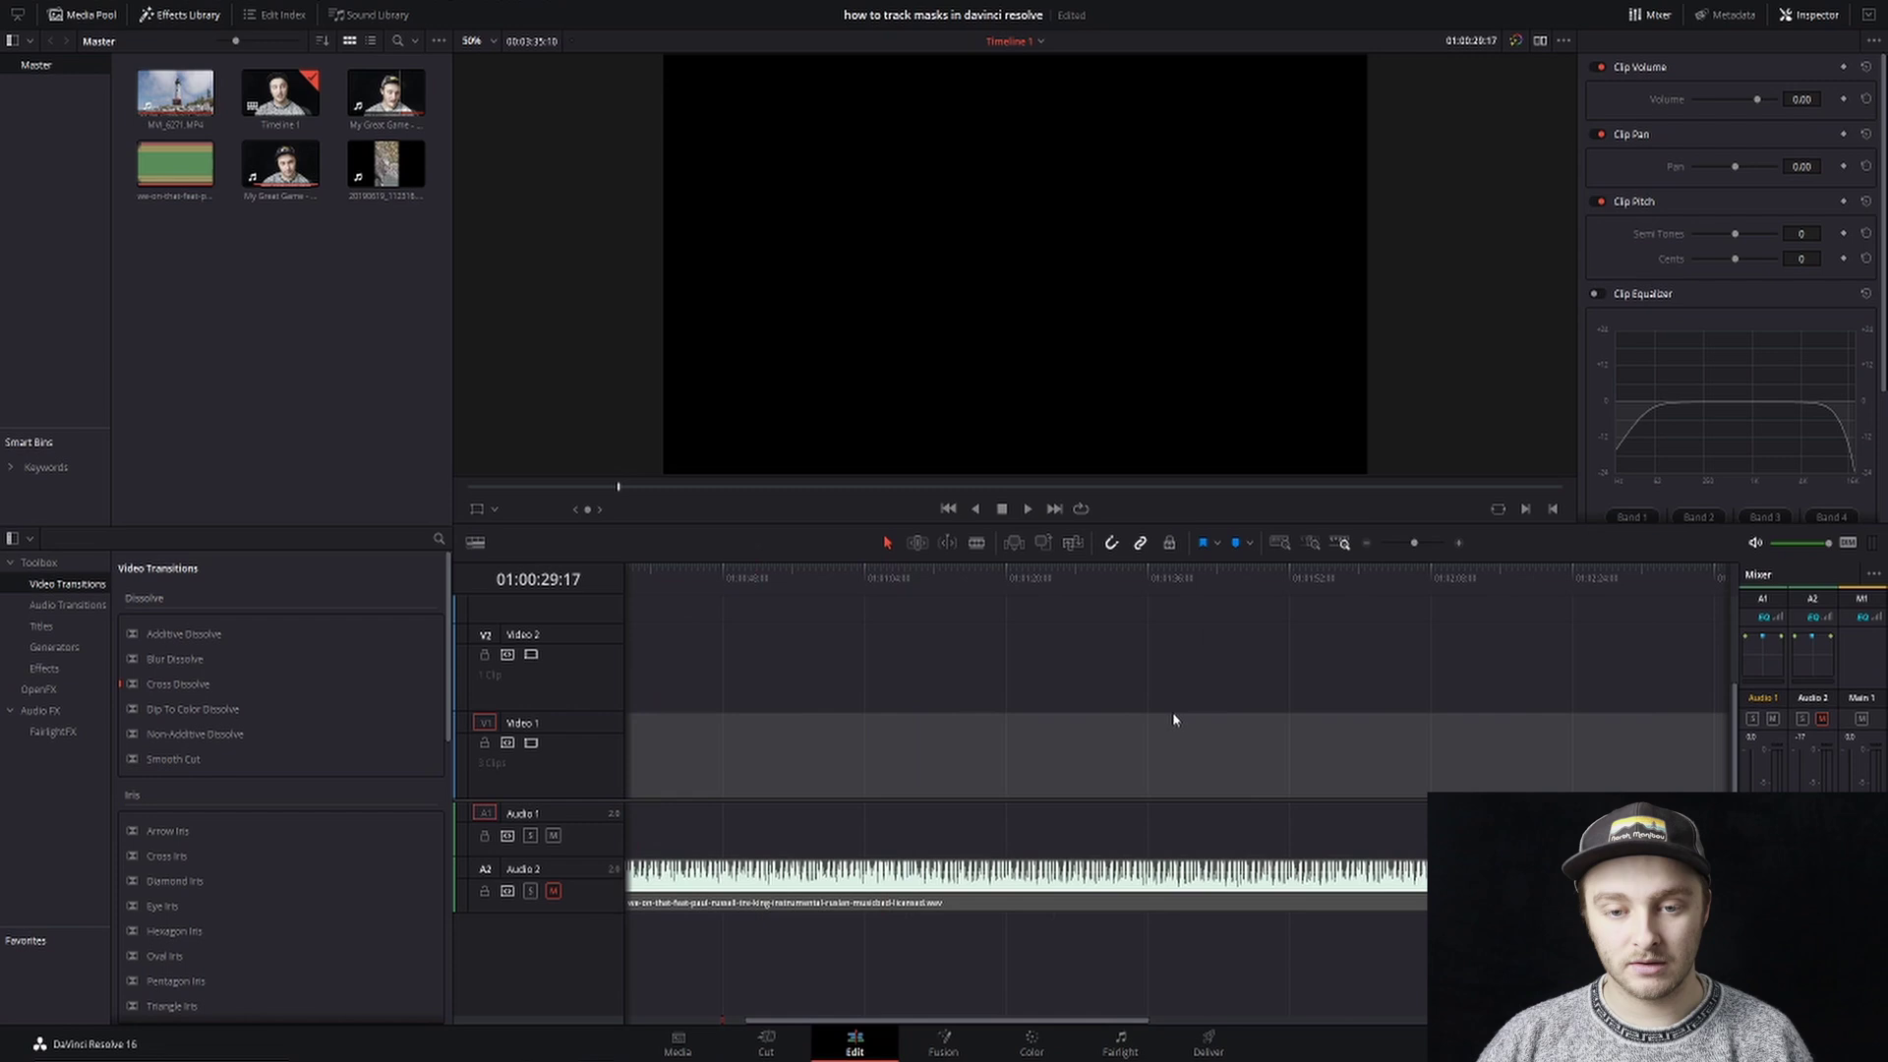
{"action": "left_click", "coordinate": [898, 880]}
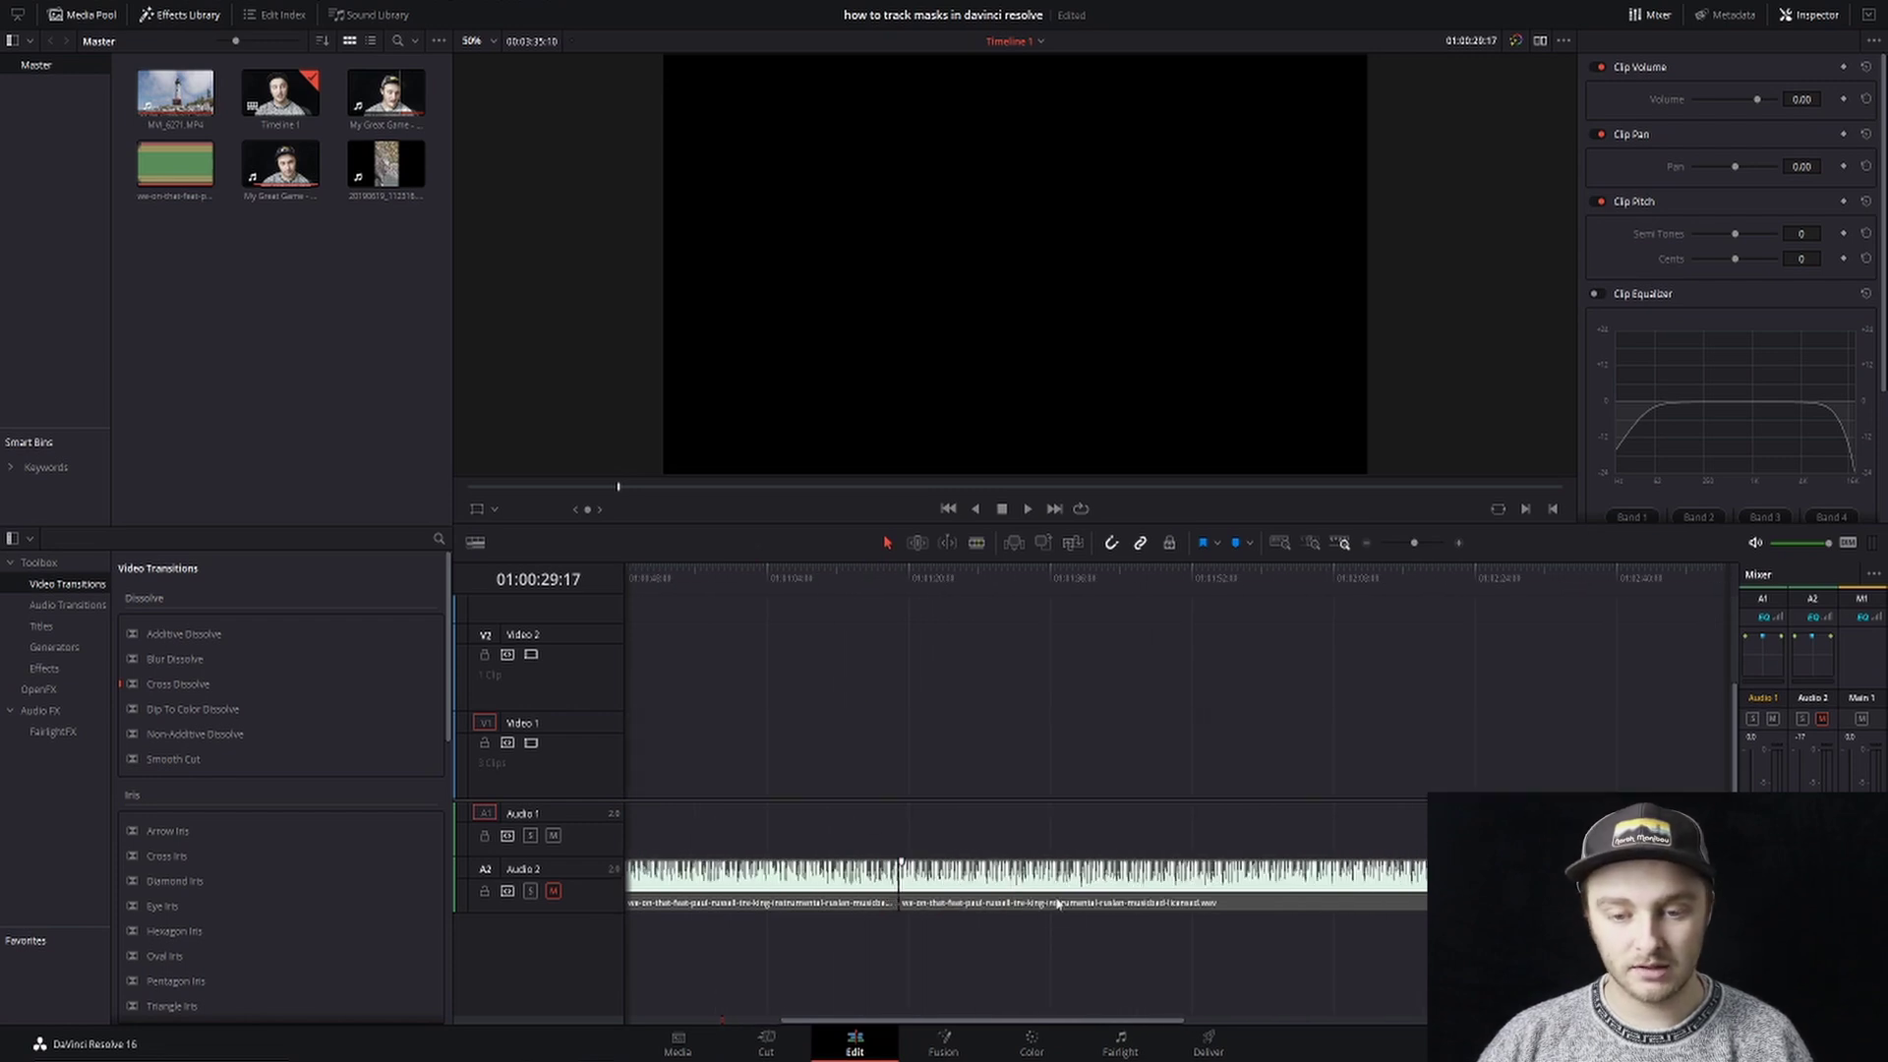
{"action": "key", "text": "Delete"}
{"action": "scroll", "coordinate": [749, 603], "scroll_direction": "right", "scroll_amount": 3}
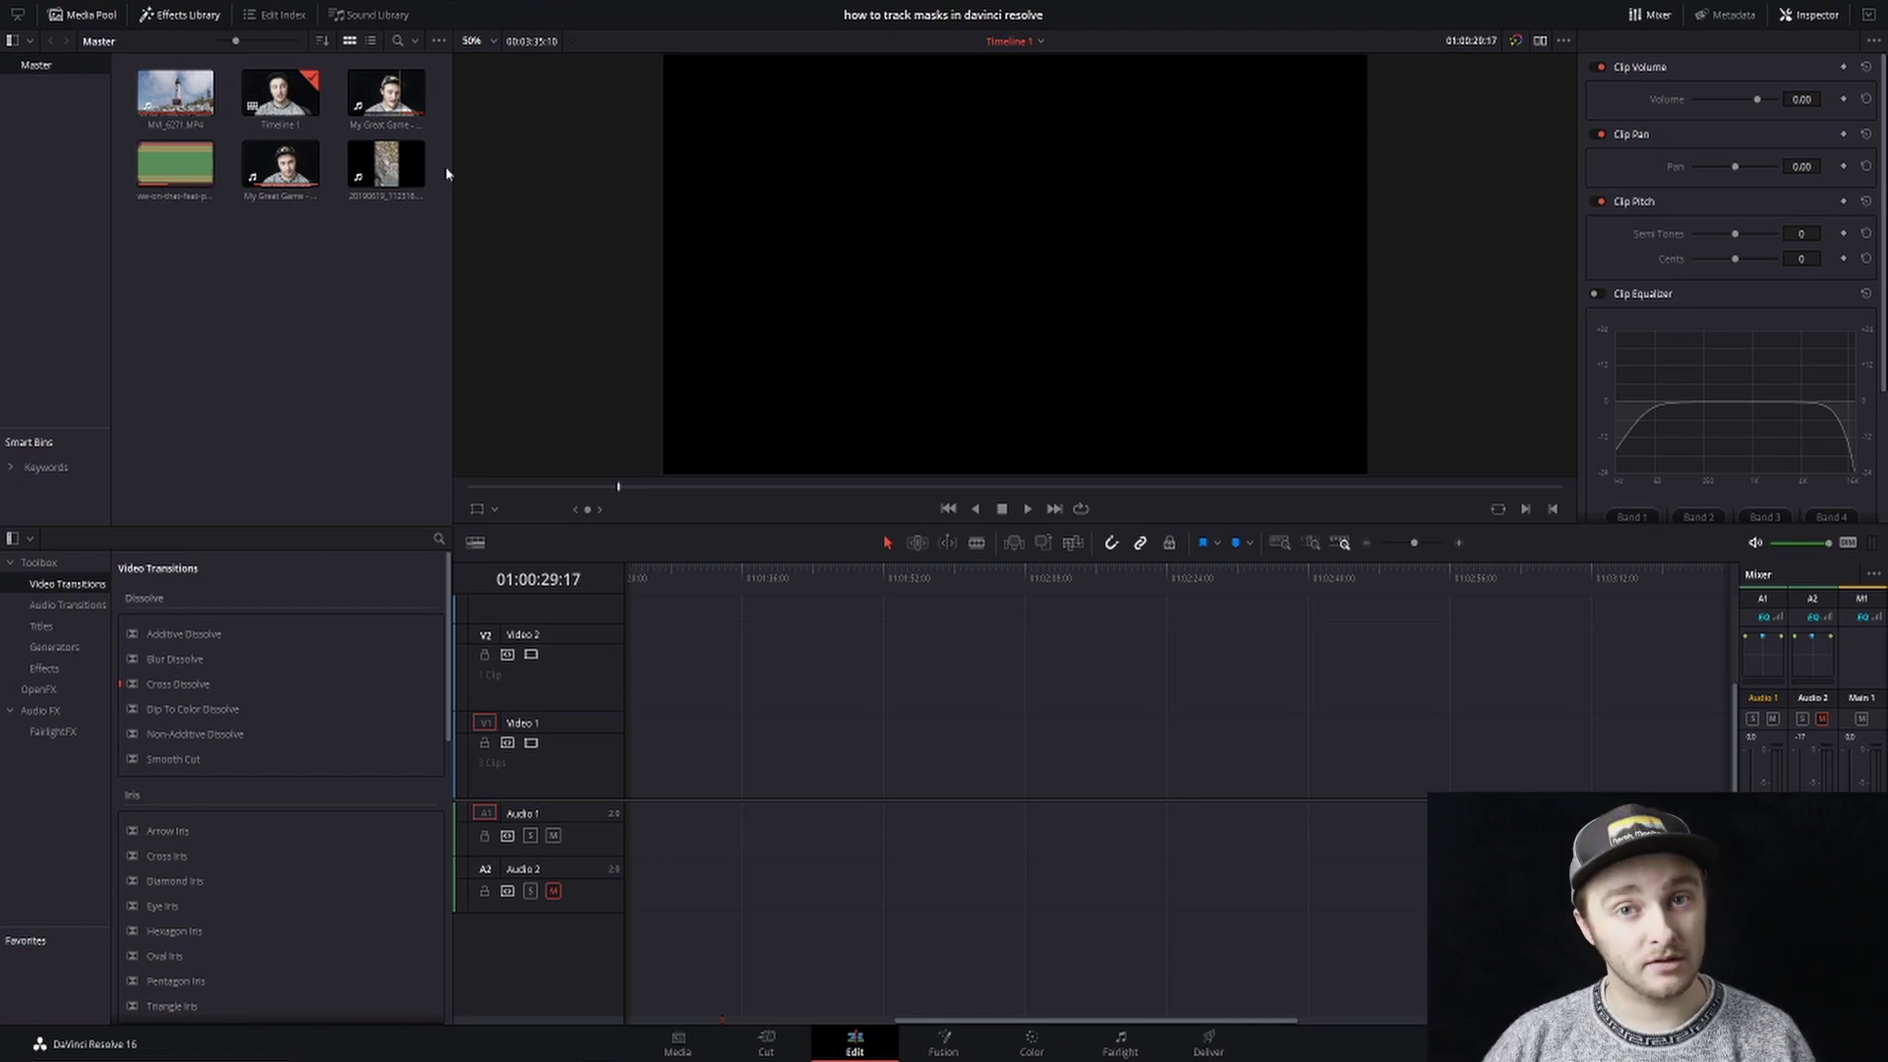
- Place MVI_6271.MP4 on Video 1 and delete its linked A1 audio
{"action": "left_click_drag", "start_coordinate": [162, 102], "coordinate": [760, 741]}
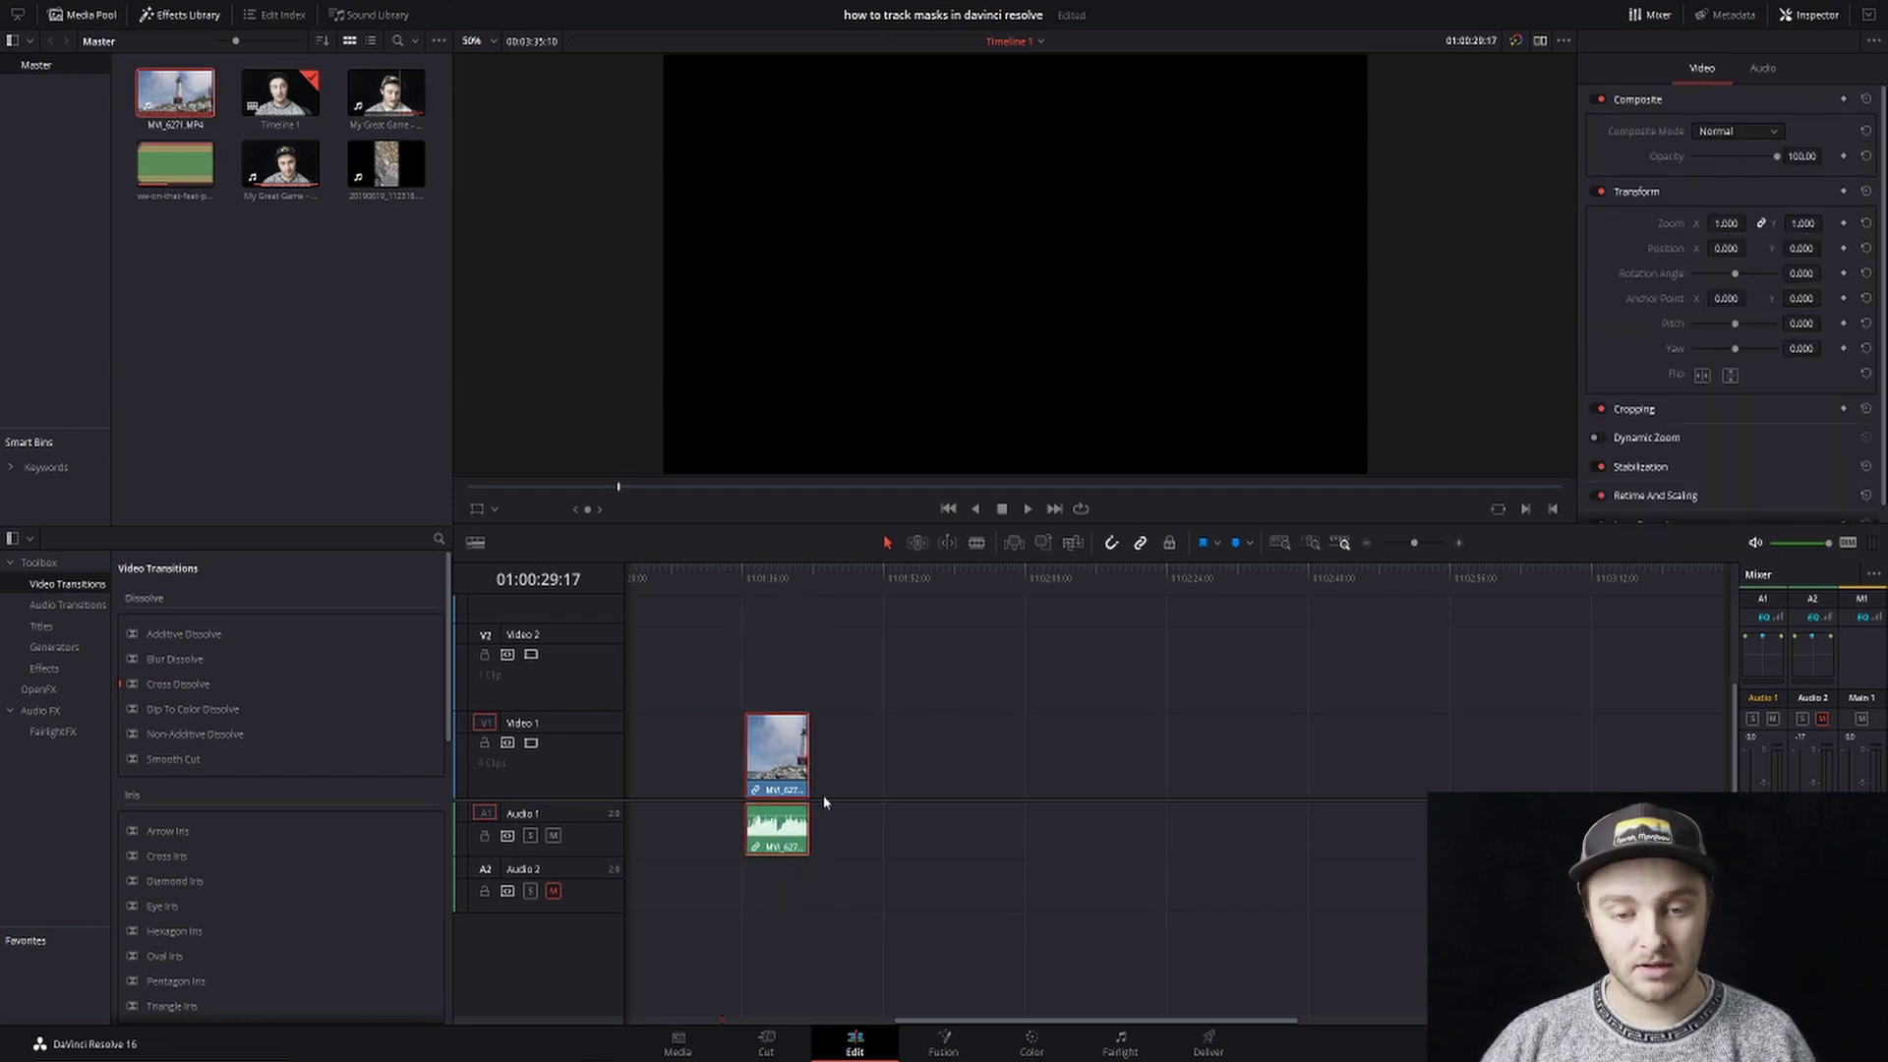
{"action": "left_click", "coordinate": [787, 828]}
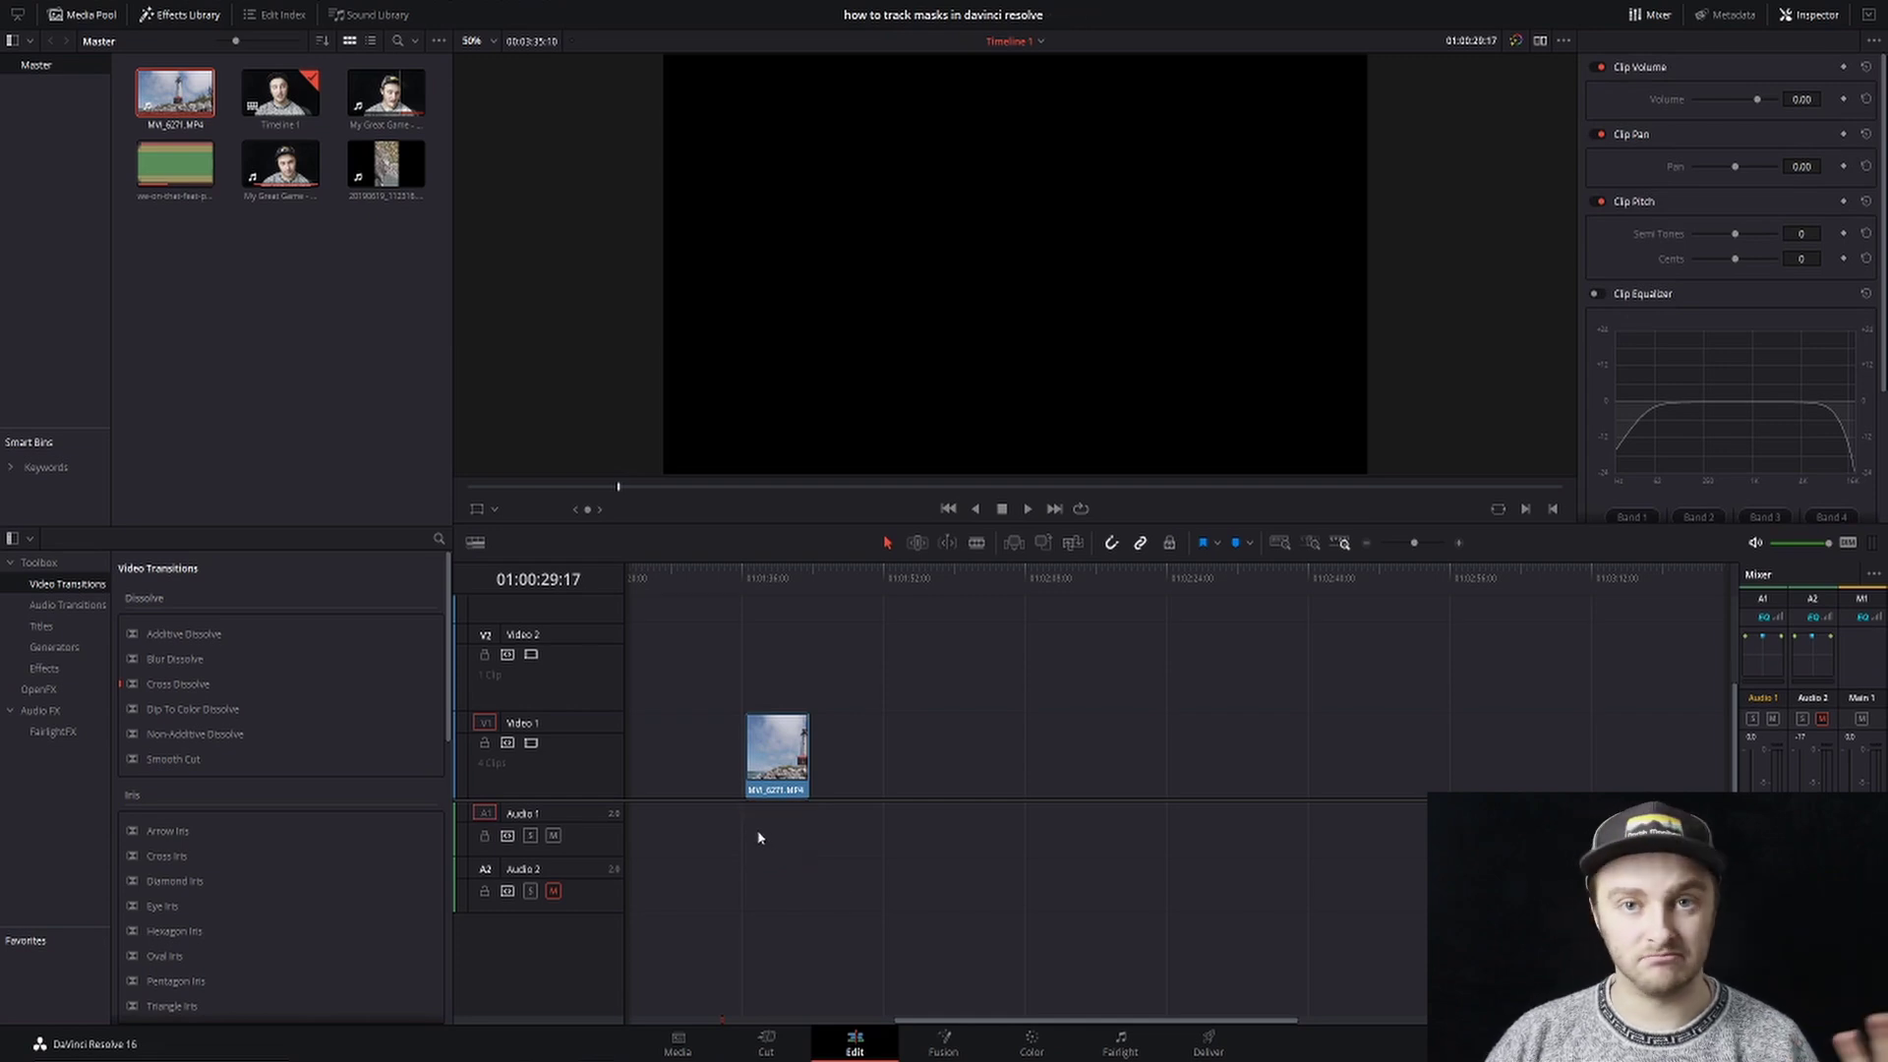
{"action": "left_click", "coordinate": [767, 776]}
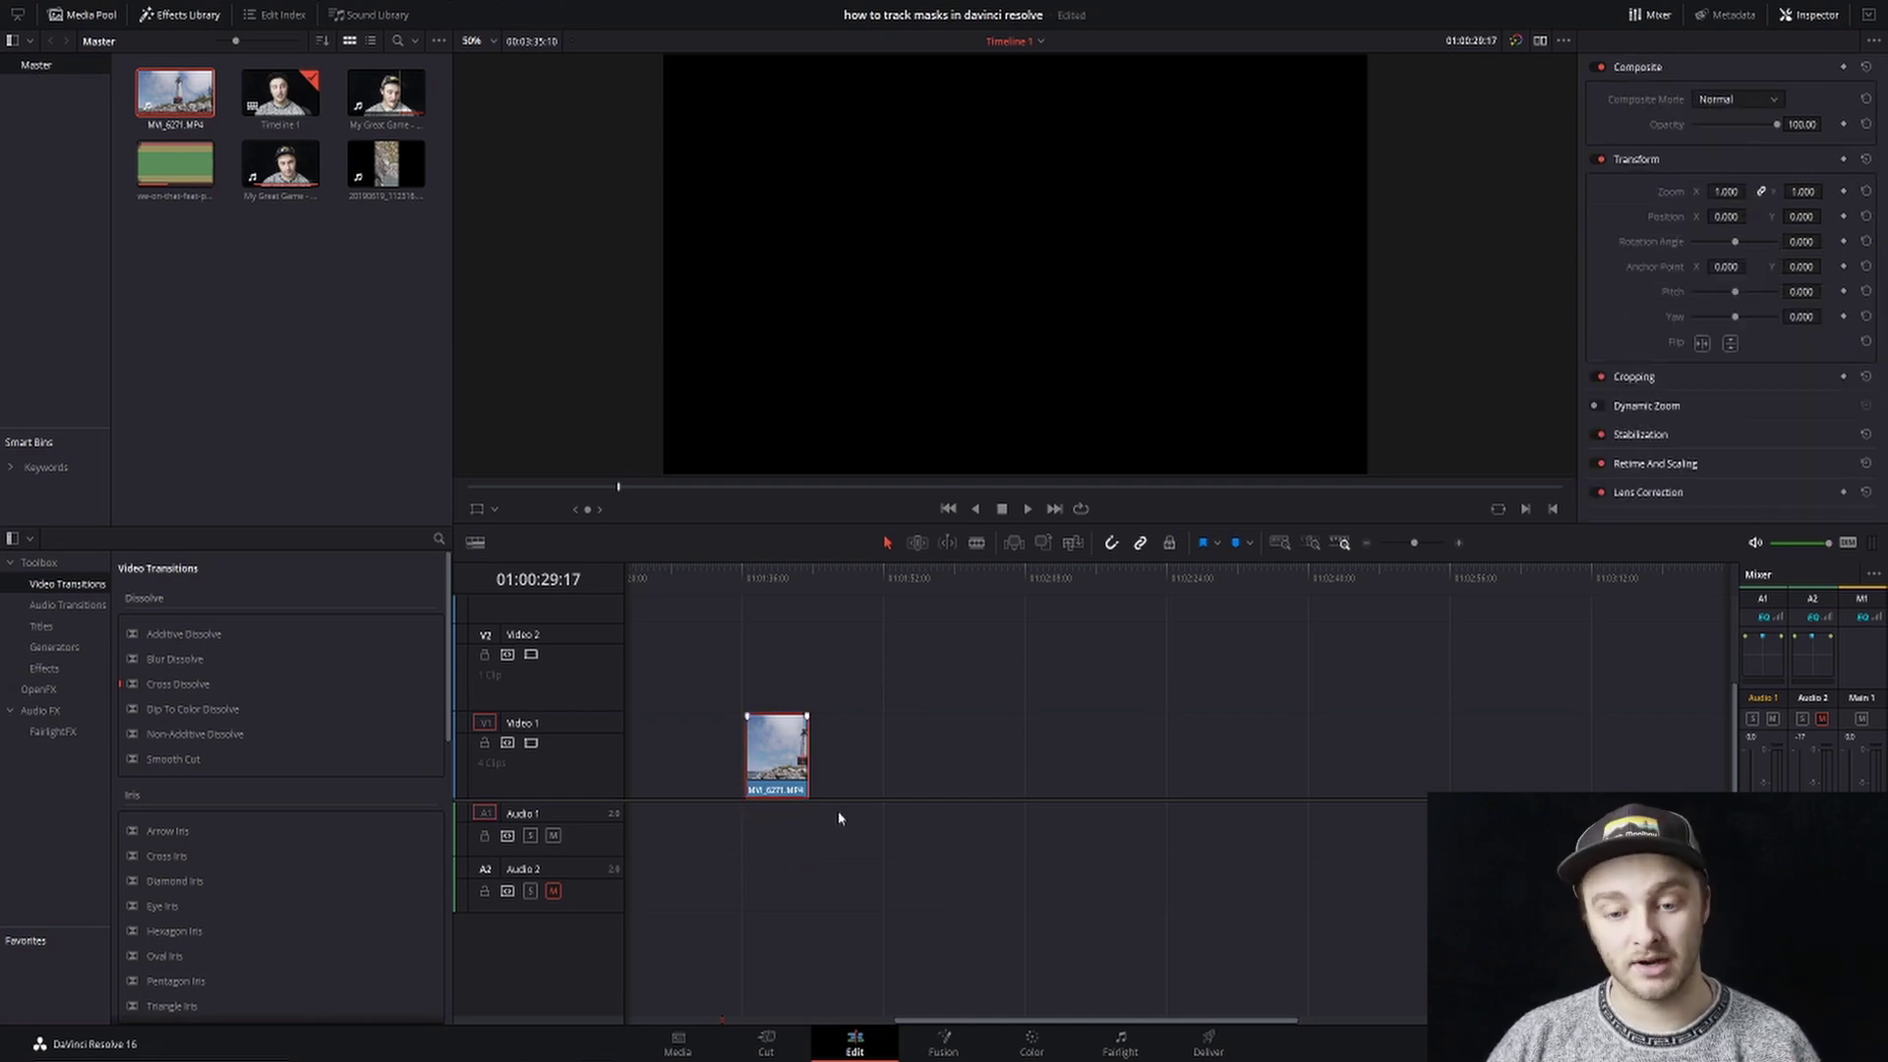
- On the Color page, add serial node 02 after node 01, line them up, and show the Window palette
{"action": "left_click", "coordinate": [1027, 1042]}
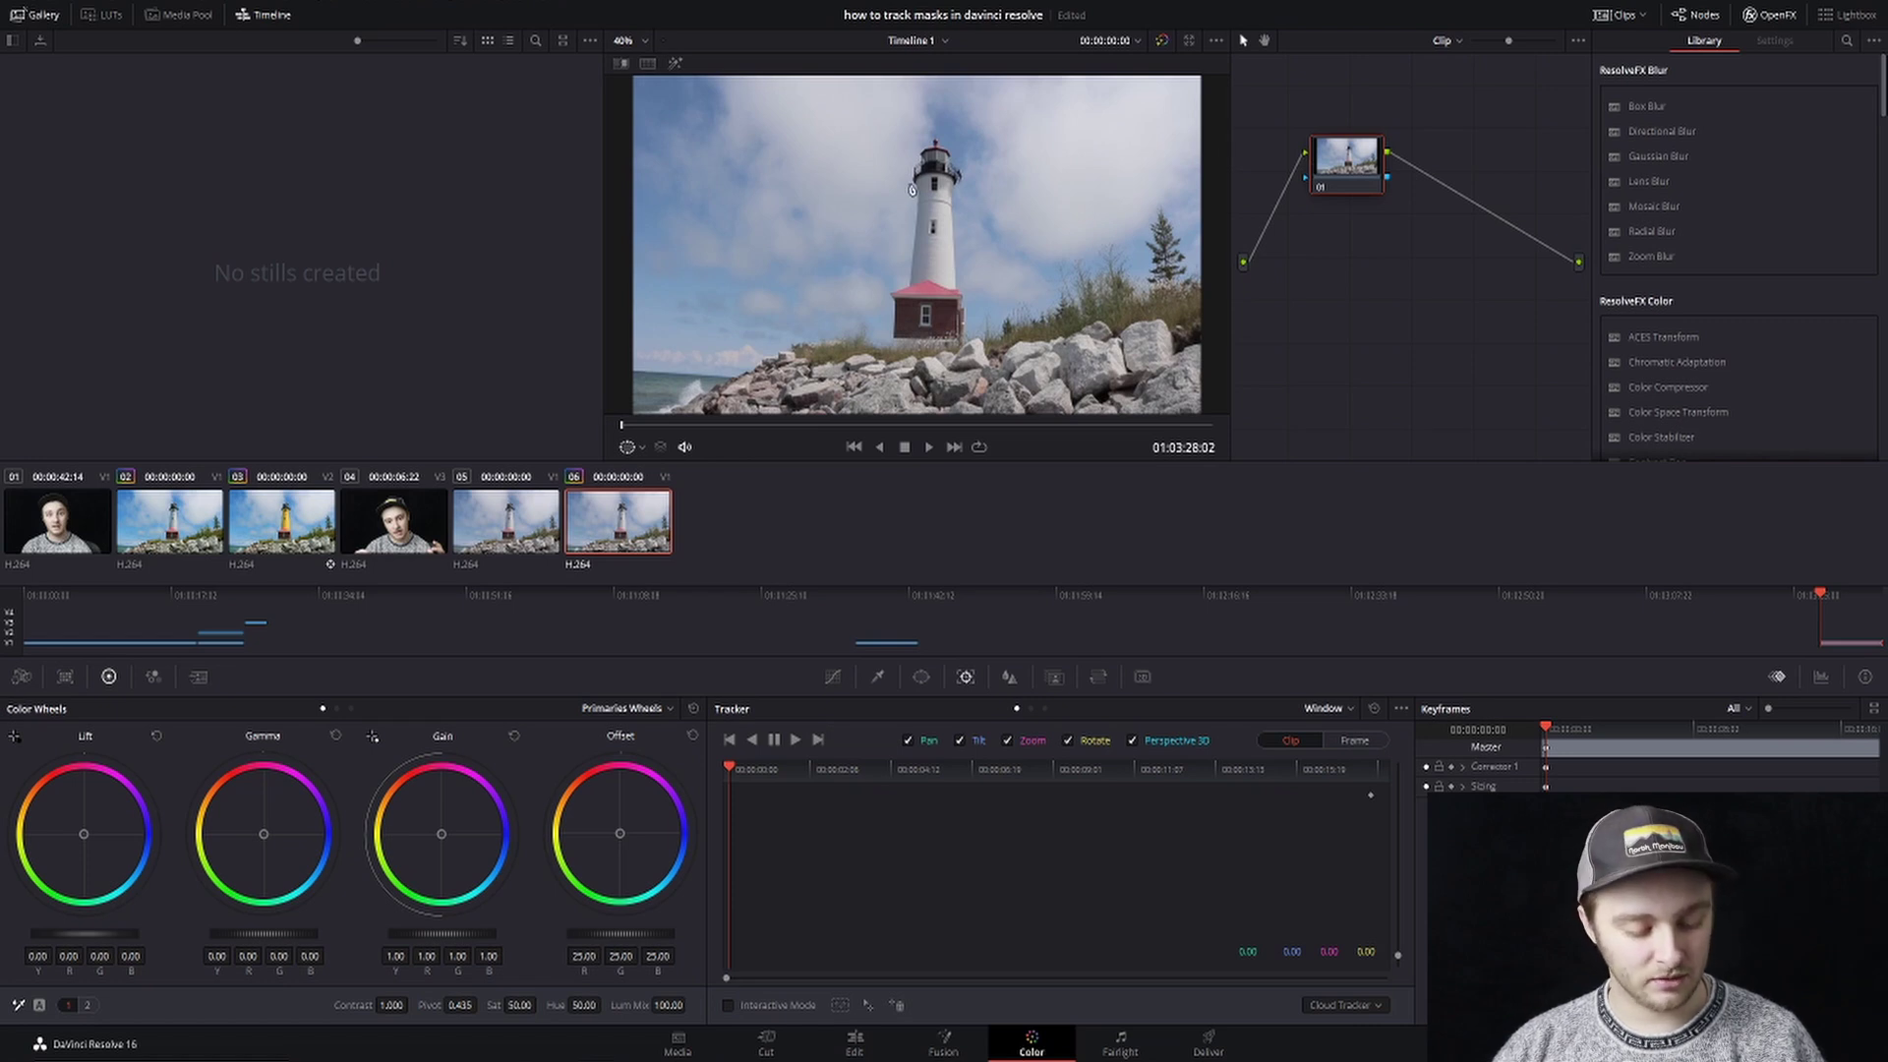
{"action": "key", "text": "alt+s"}
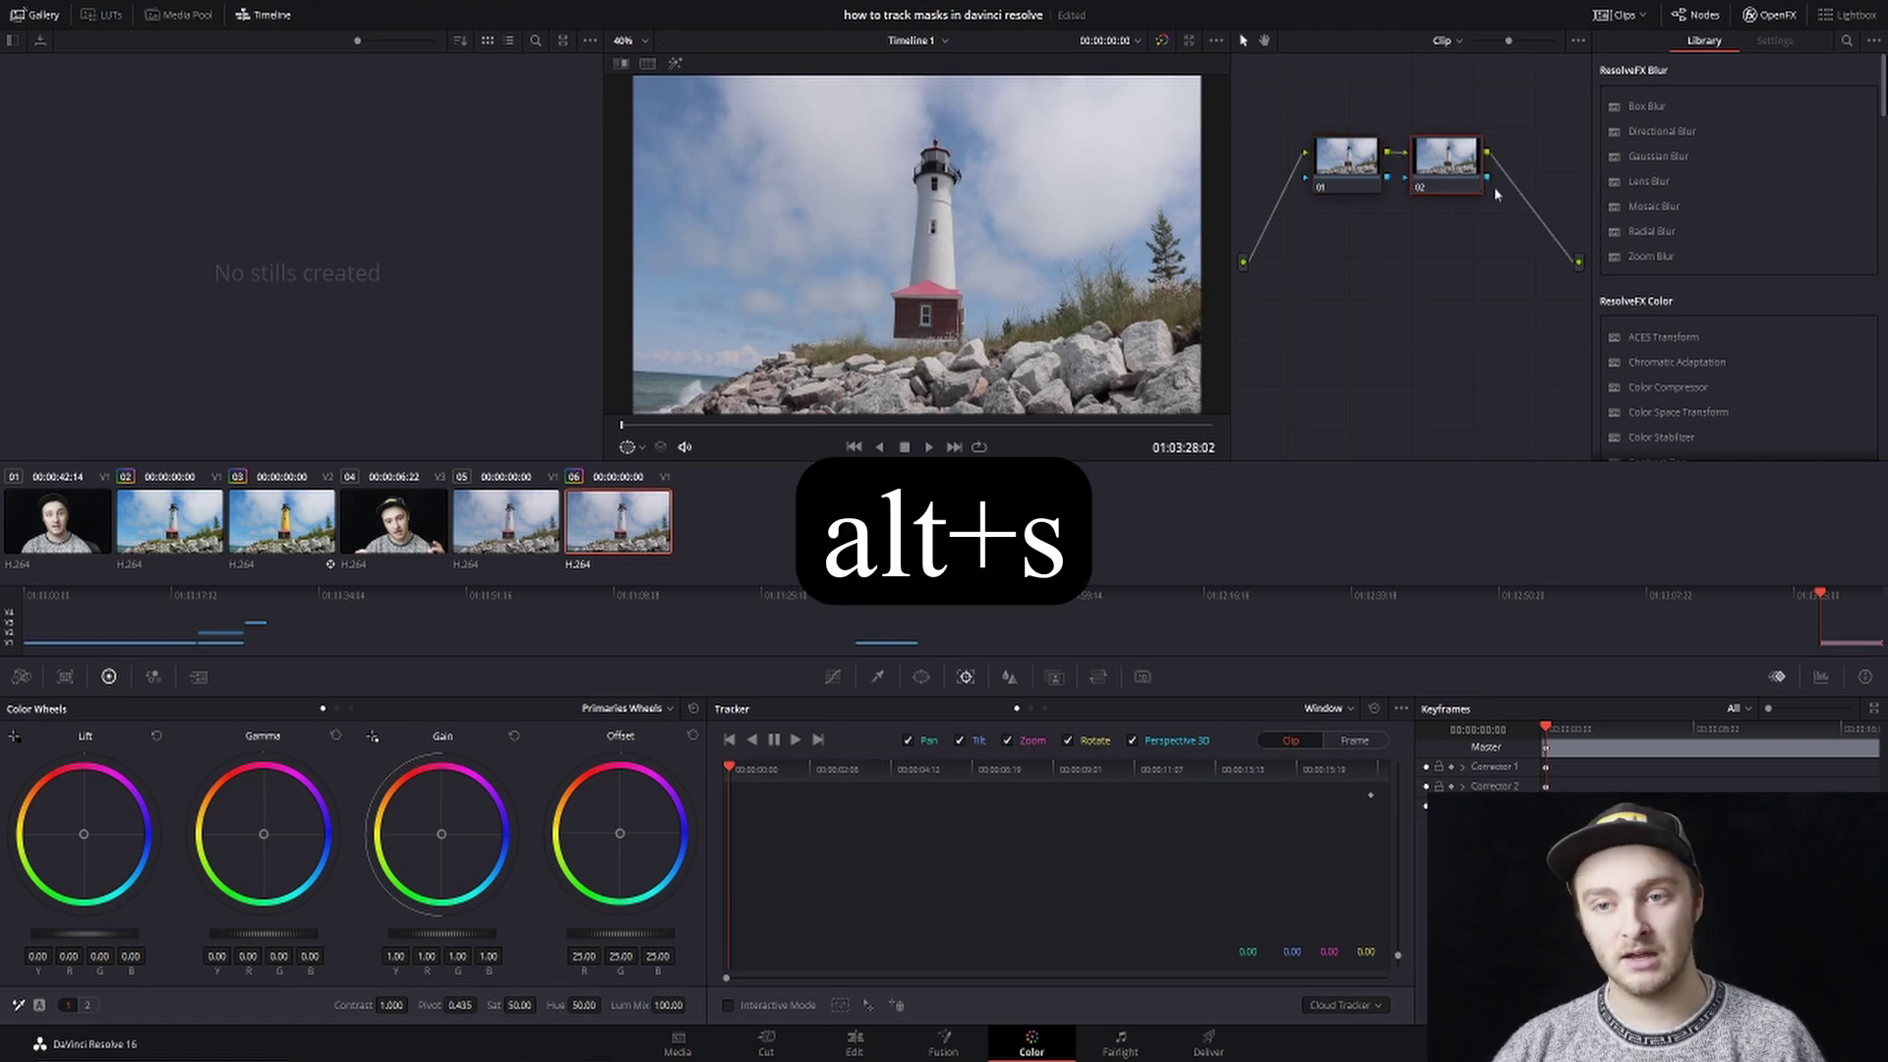
{"action": "left_click_drag", "start_coordinate": [1473, 152], "coordinate": [1489, 195]}
{"action": "mouse_move", "coordinate": [1339, 162]}
{"action": "left_mouse_down"}
{"action": "mouse_move", "coordinate": [1342, 191]}
{"action": "mouse_move", "coordinate": [1359, 143]}
{"action": "mouse_move", "coordinate": [1305, 148]}
{"action": "left_mouse_up"}
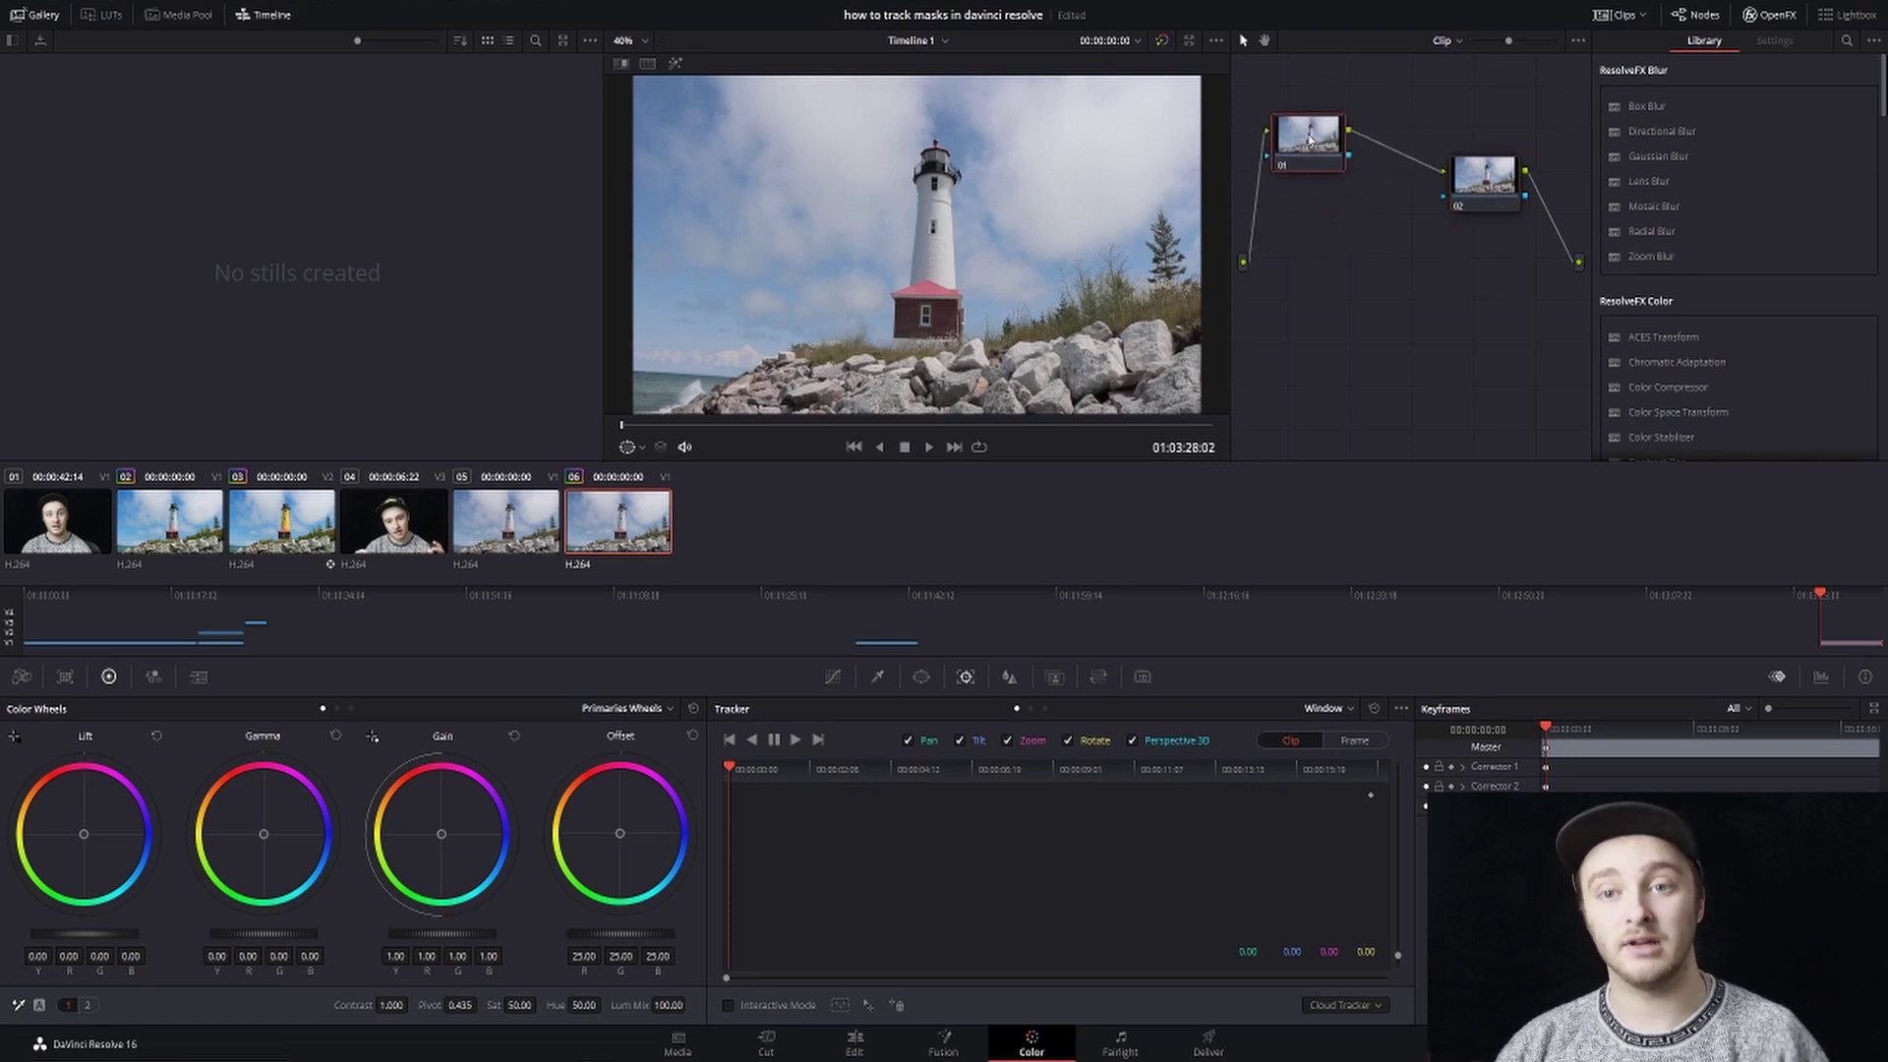
{"action": "left_click_drag", "start_coordinate": [1487, 173], "coordinate": [1465, 153]}
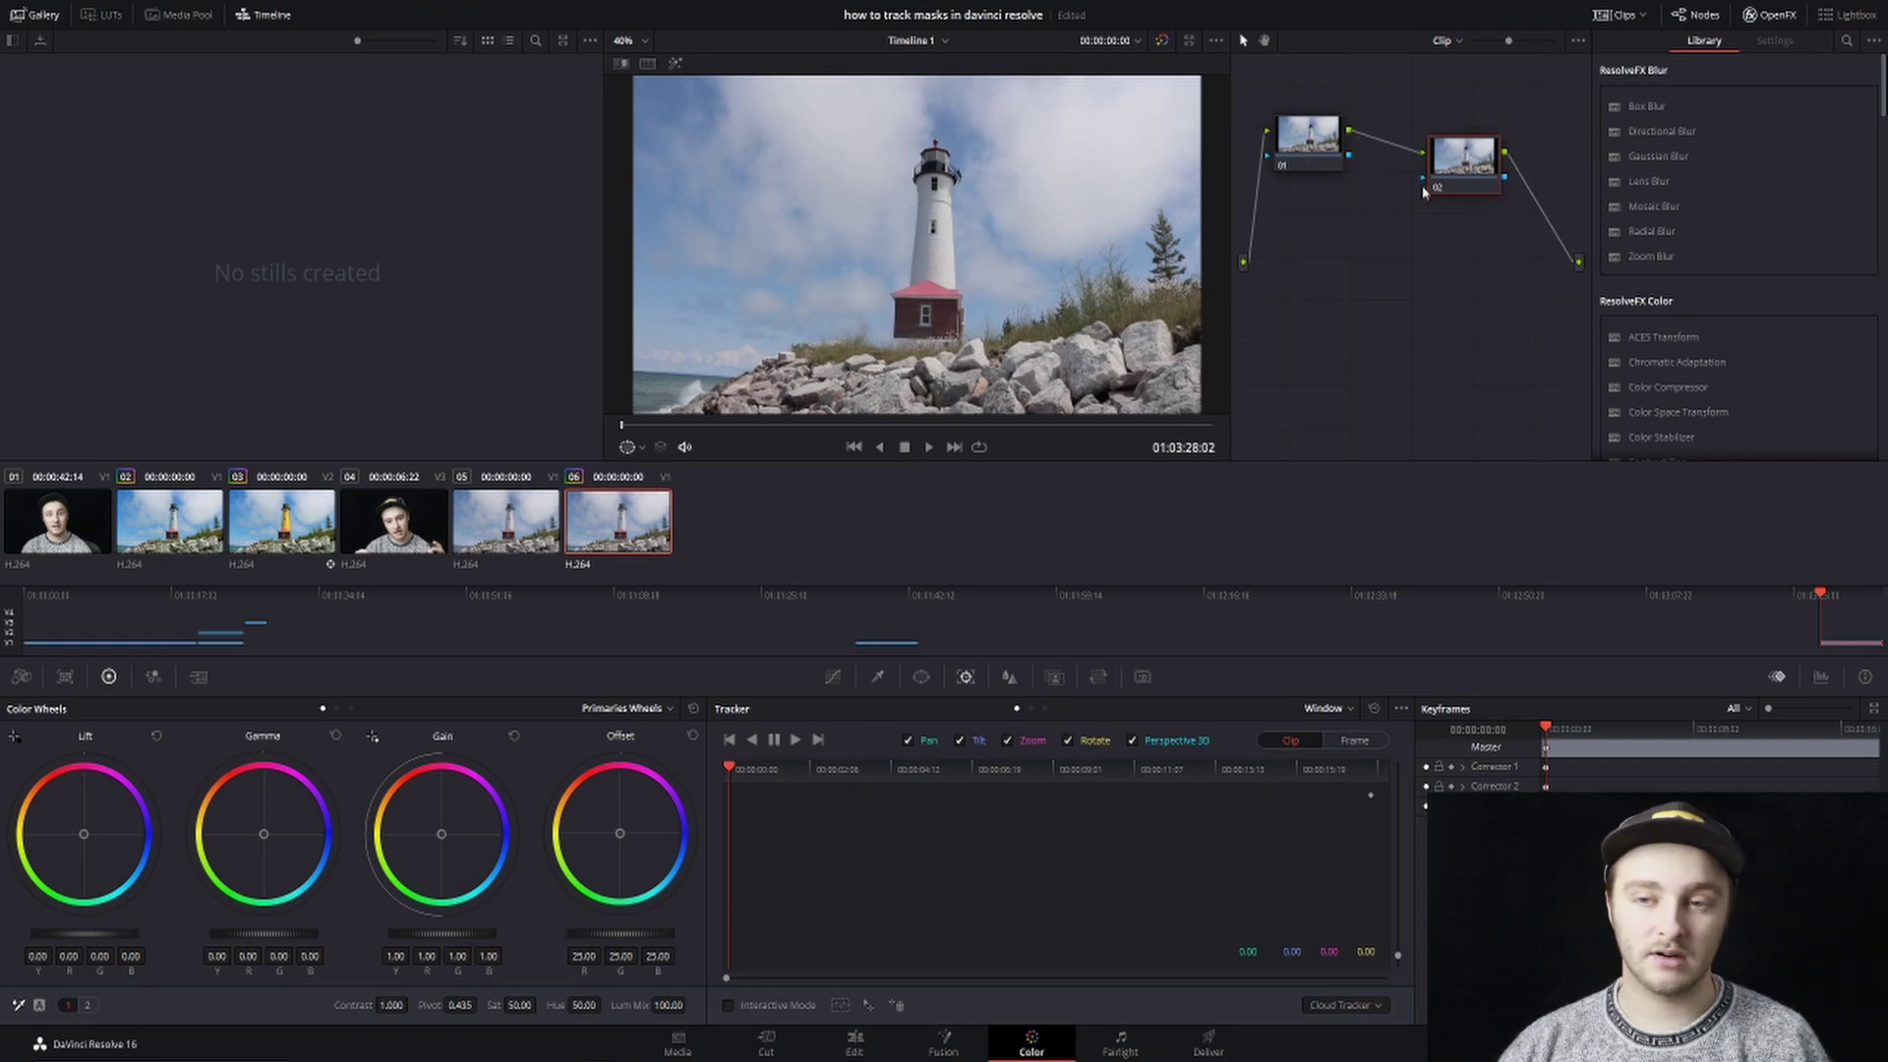
{"action": "left_click", "coordinate": [921, 676]}
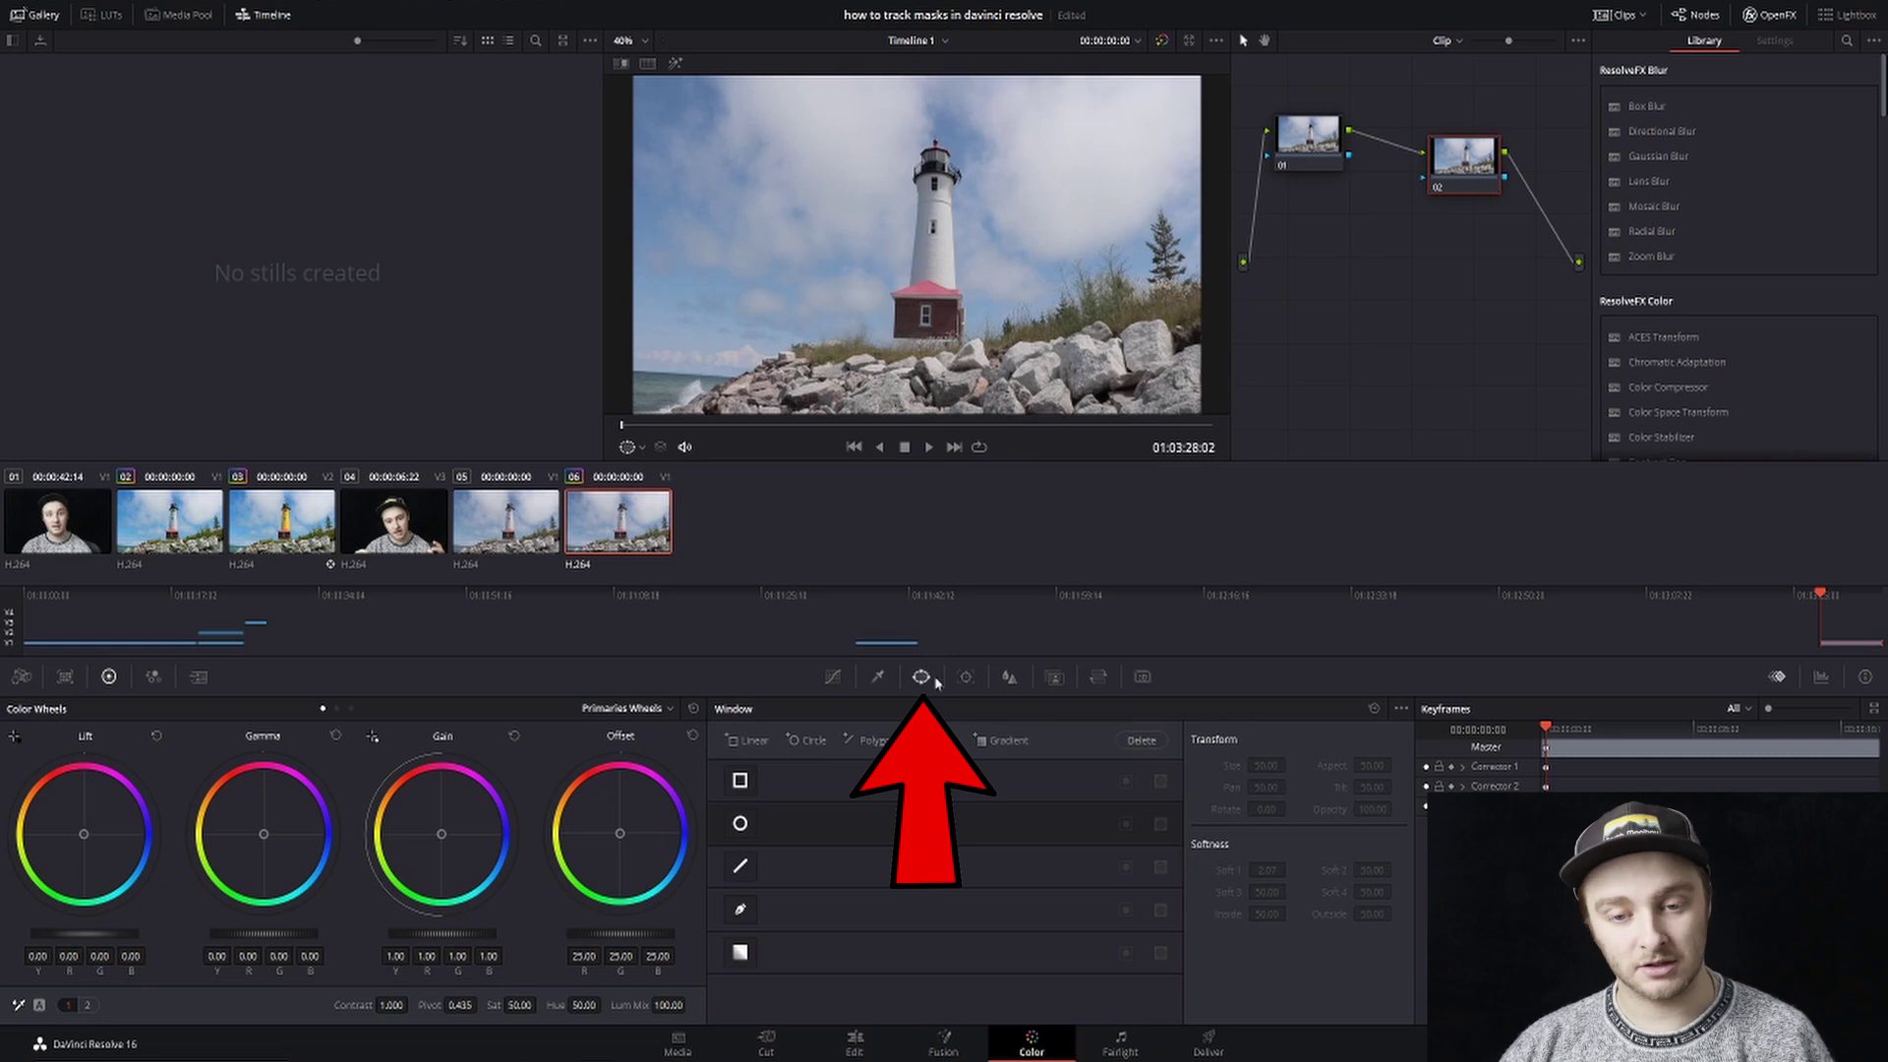
- Enable the Curve window and zoom the viewer in on the lighthouse roof
{"action": "left_click", "coordinate": [741, 911]}
{"action": "scroll", "coordinate": [971, 356], "scroll_direction": "up", "scroll_amount": 4}
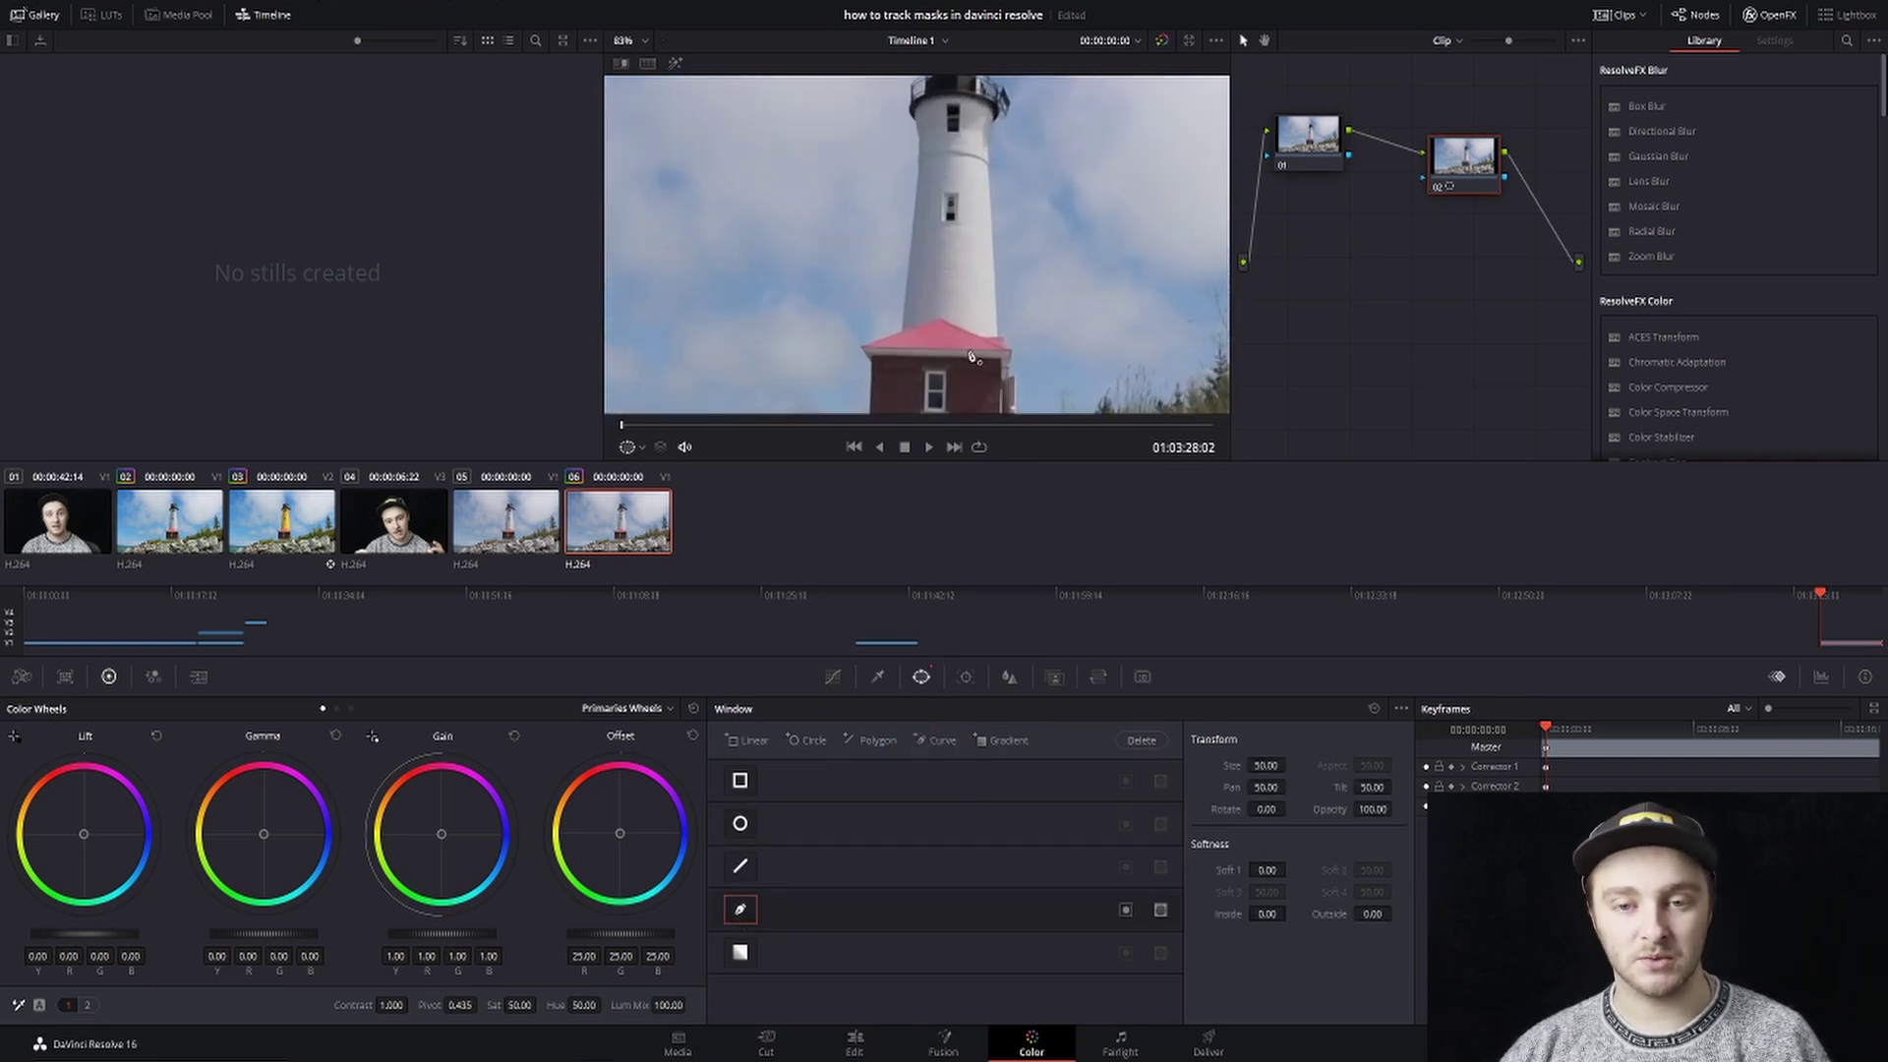
{"action": "scroll", "coordinate": [971, 356], "scroll_direction": "up", "scroll_amount": 5}
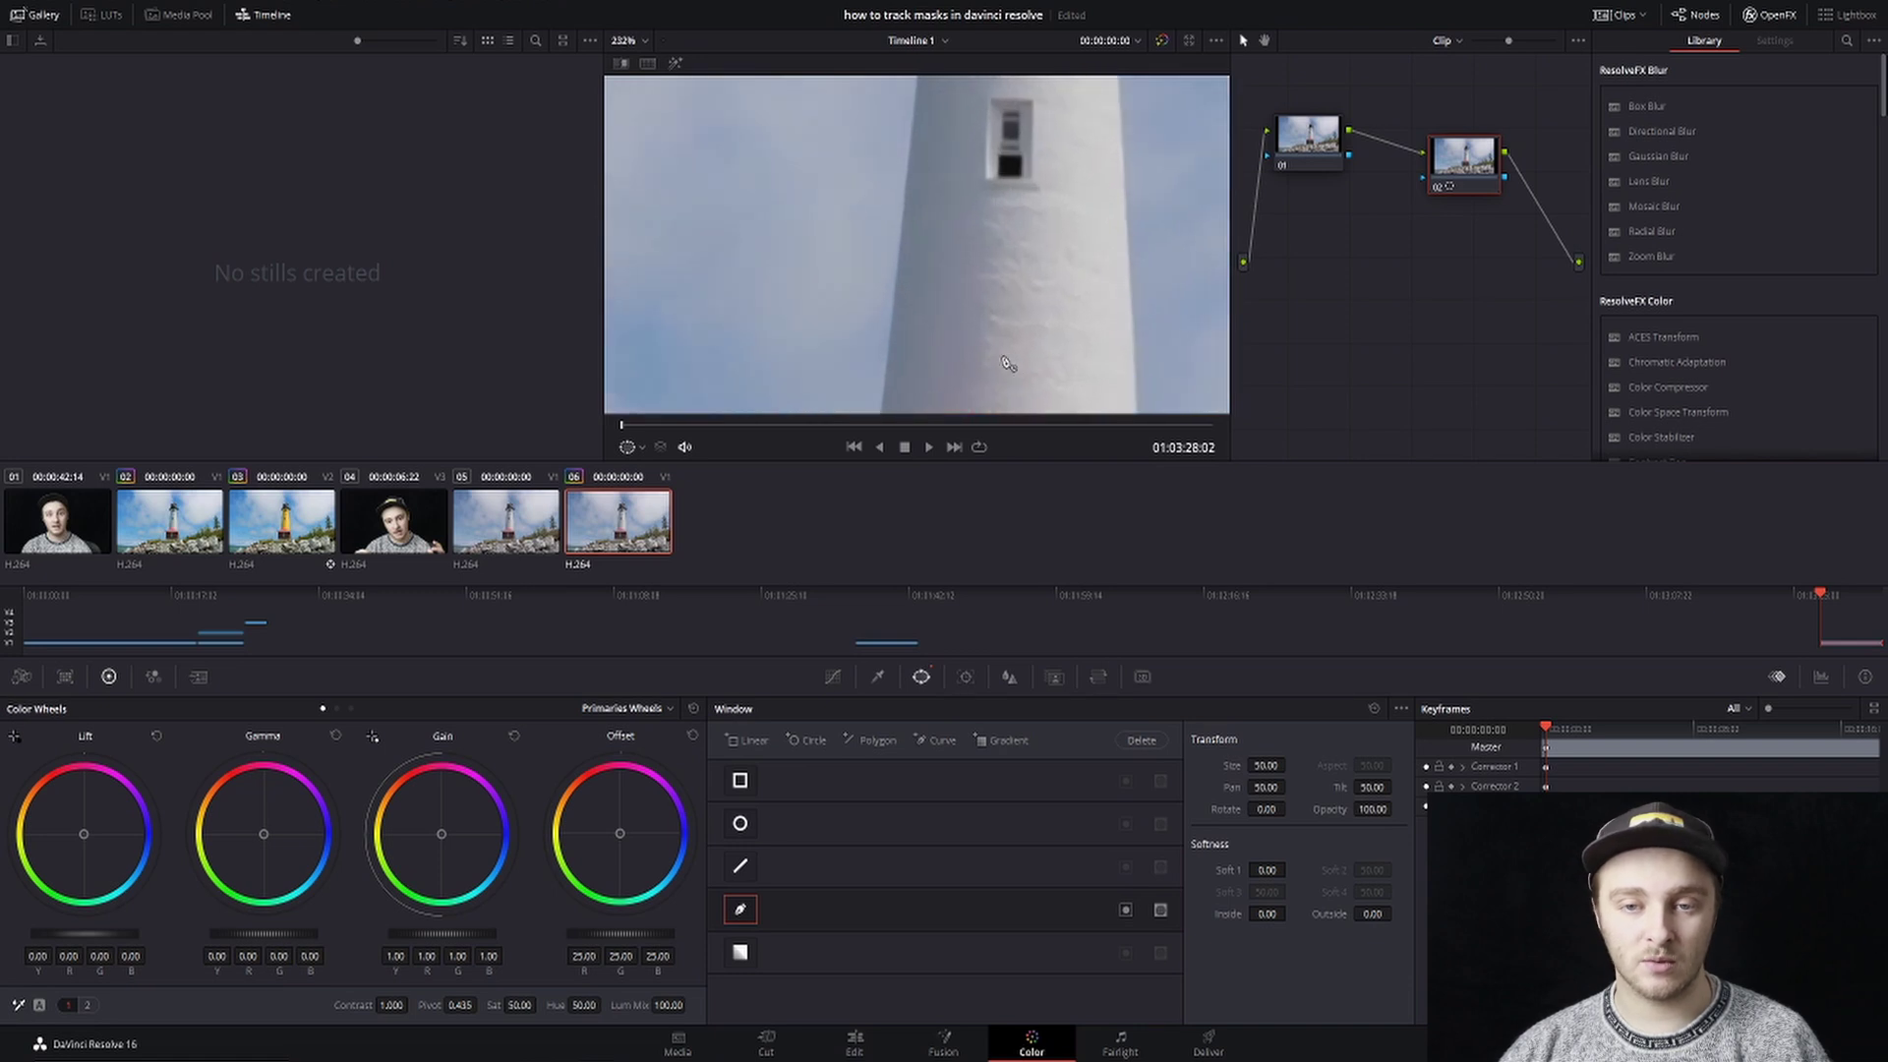
{"action": "scroll", "coordinate": [1007, 364], "scroll_direction": "up", "scroll_amount": 3}
{"action": "scroll", "coordinate": [1007, 363], "scroll_direction": "down", "scroll_amount": 3}
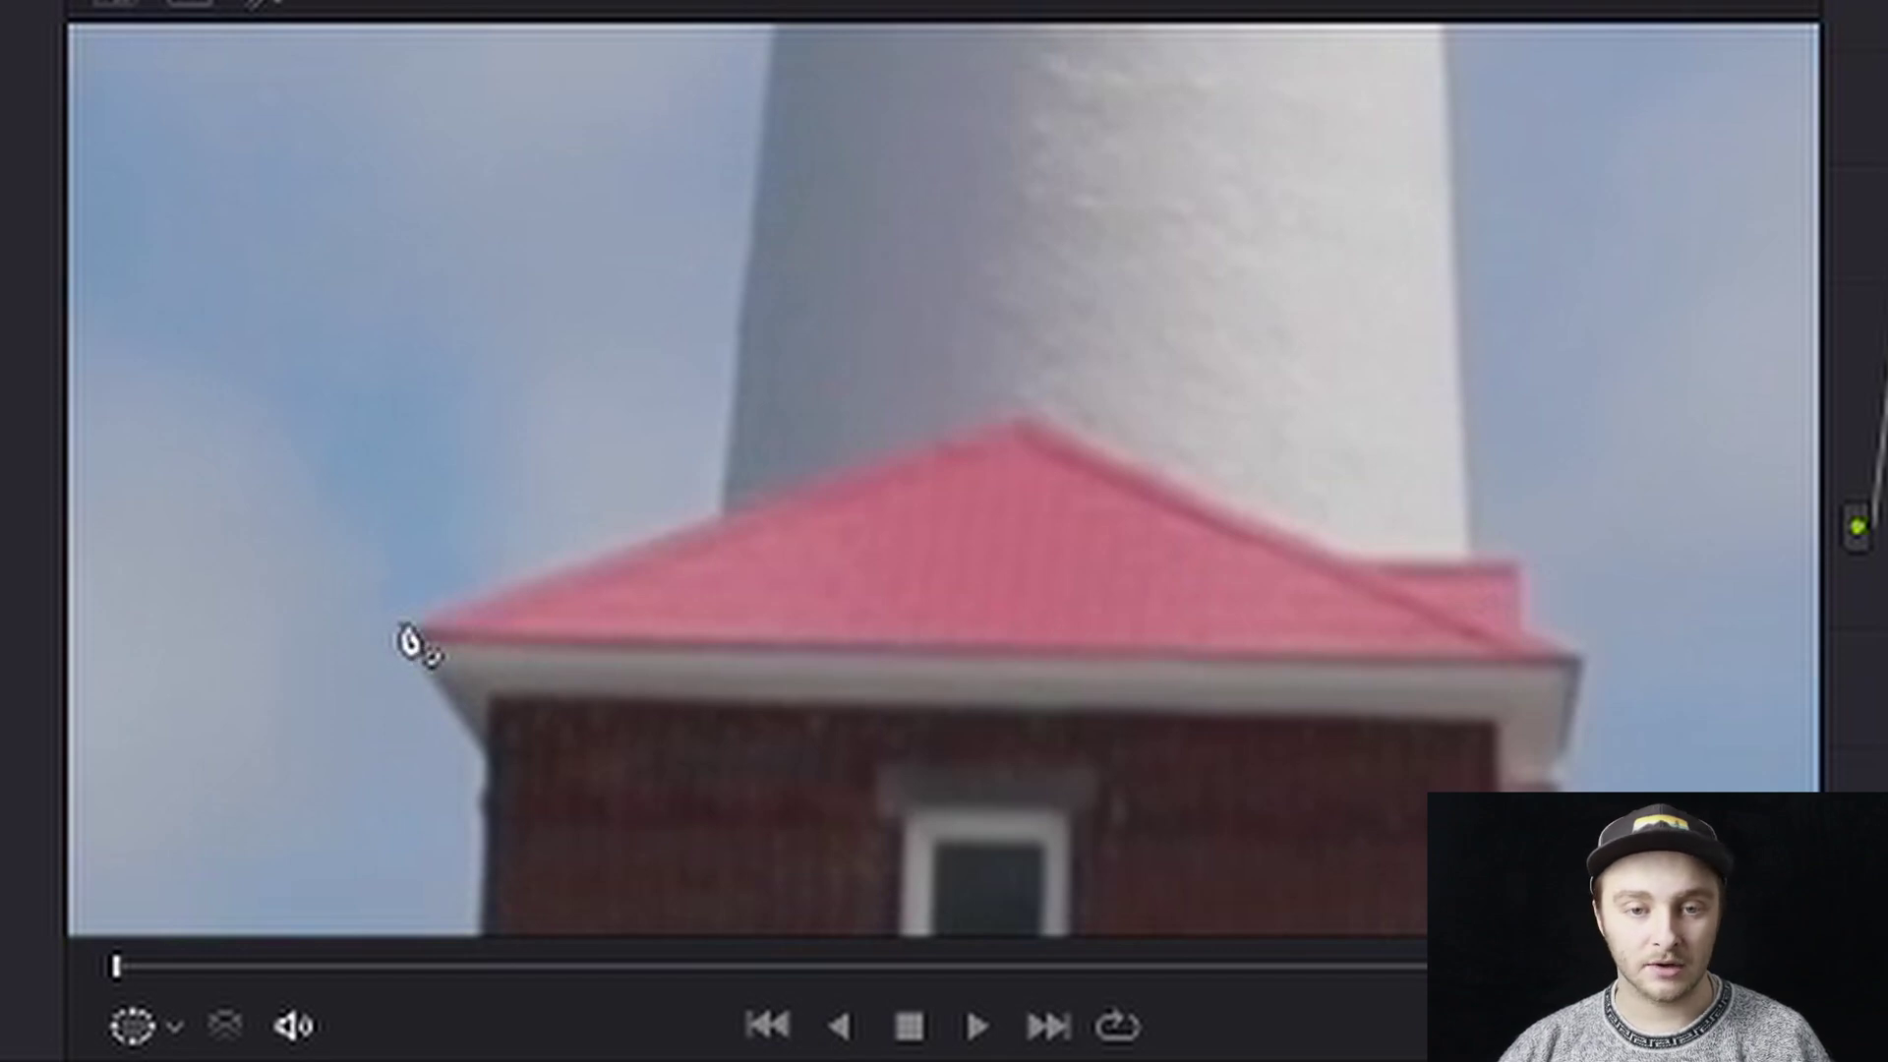
- Place points around the red roof, close the curve, and refine the left corner and peak vertices
{"action": "left_click", "coordinate": [401, 625]}
{"action": "left_click", "coordinate": [1028, 400]}
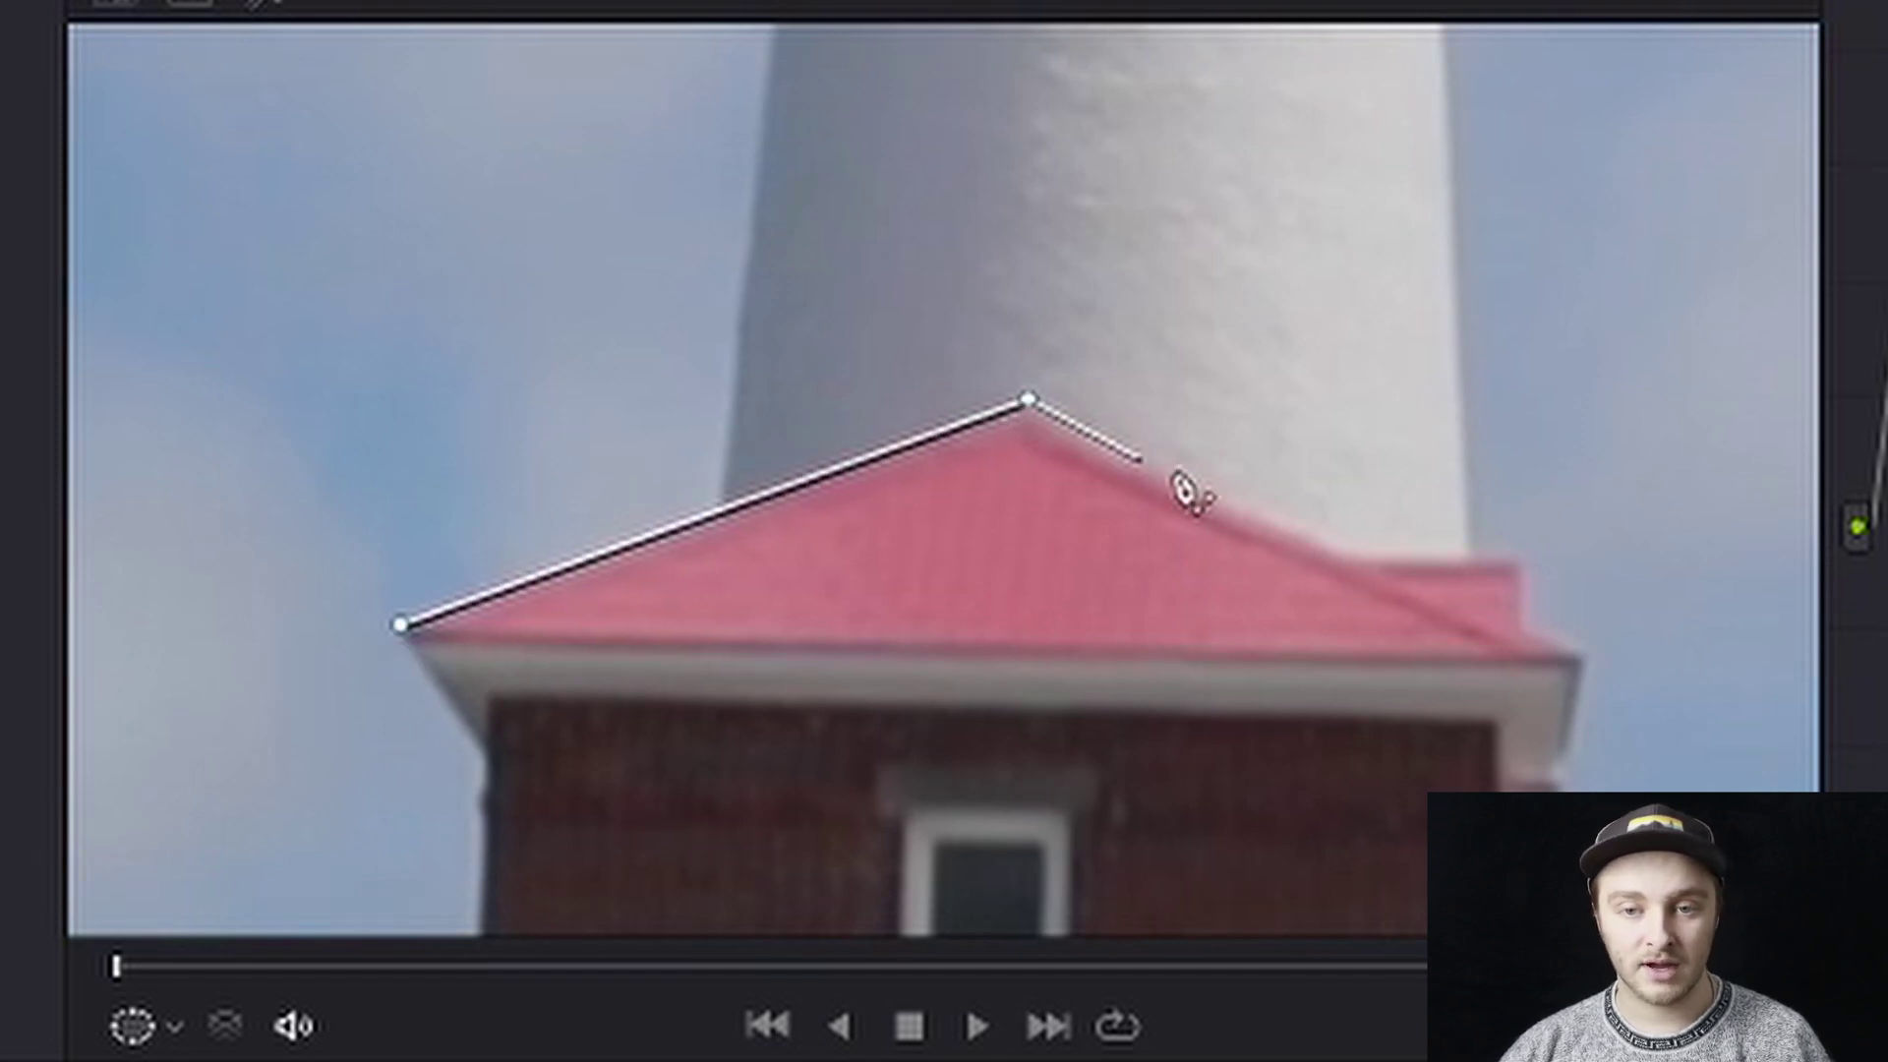
{"action": "left_click", "coordinate": [1347, 551]}
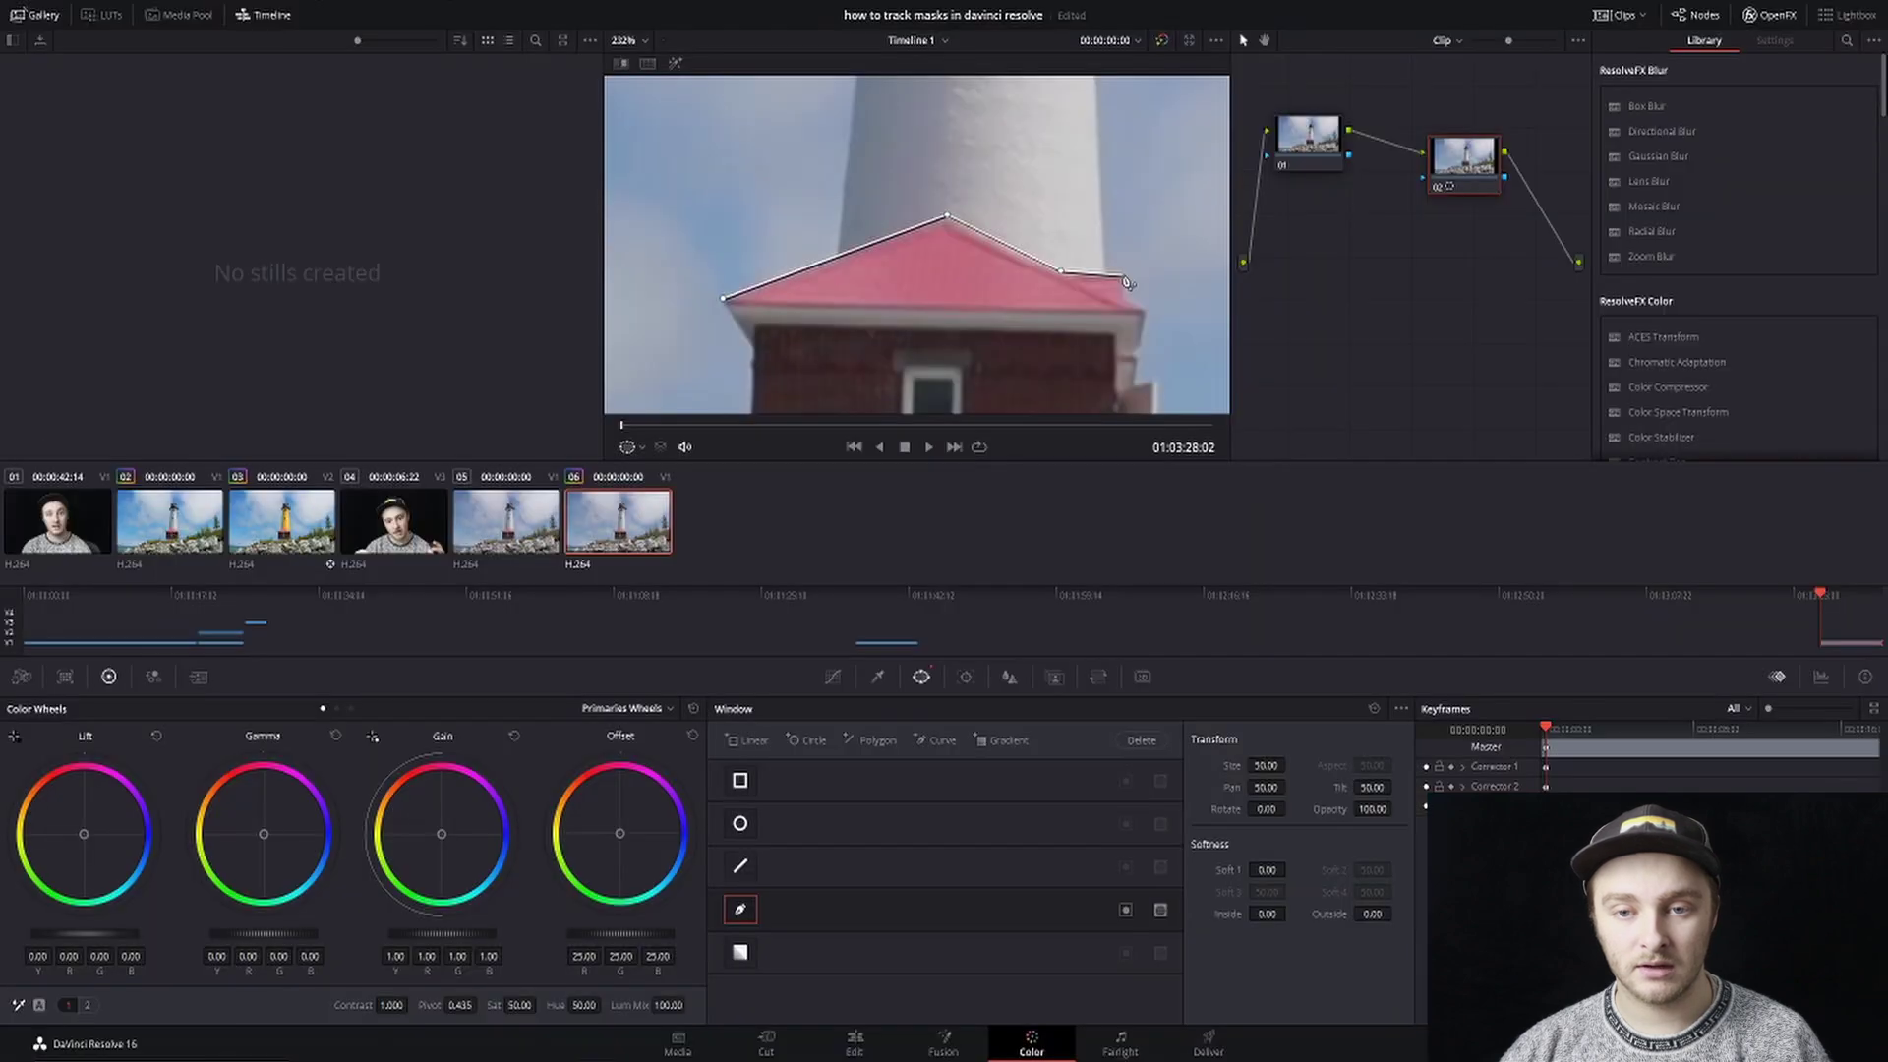
{"action": "left_click", "coordinate": [1517, 566]}
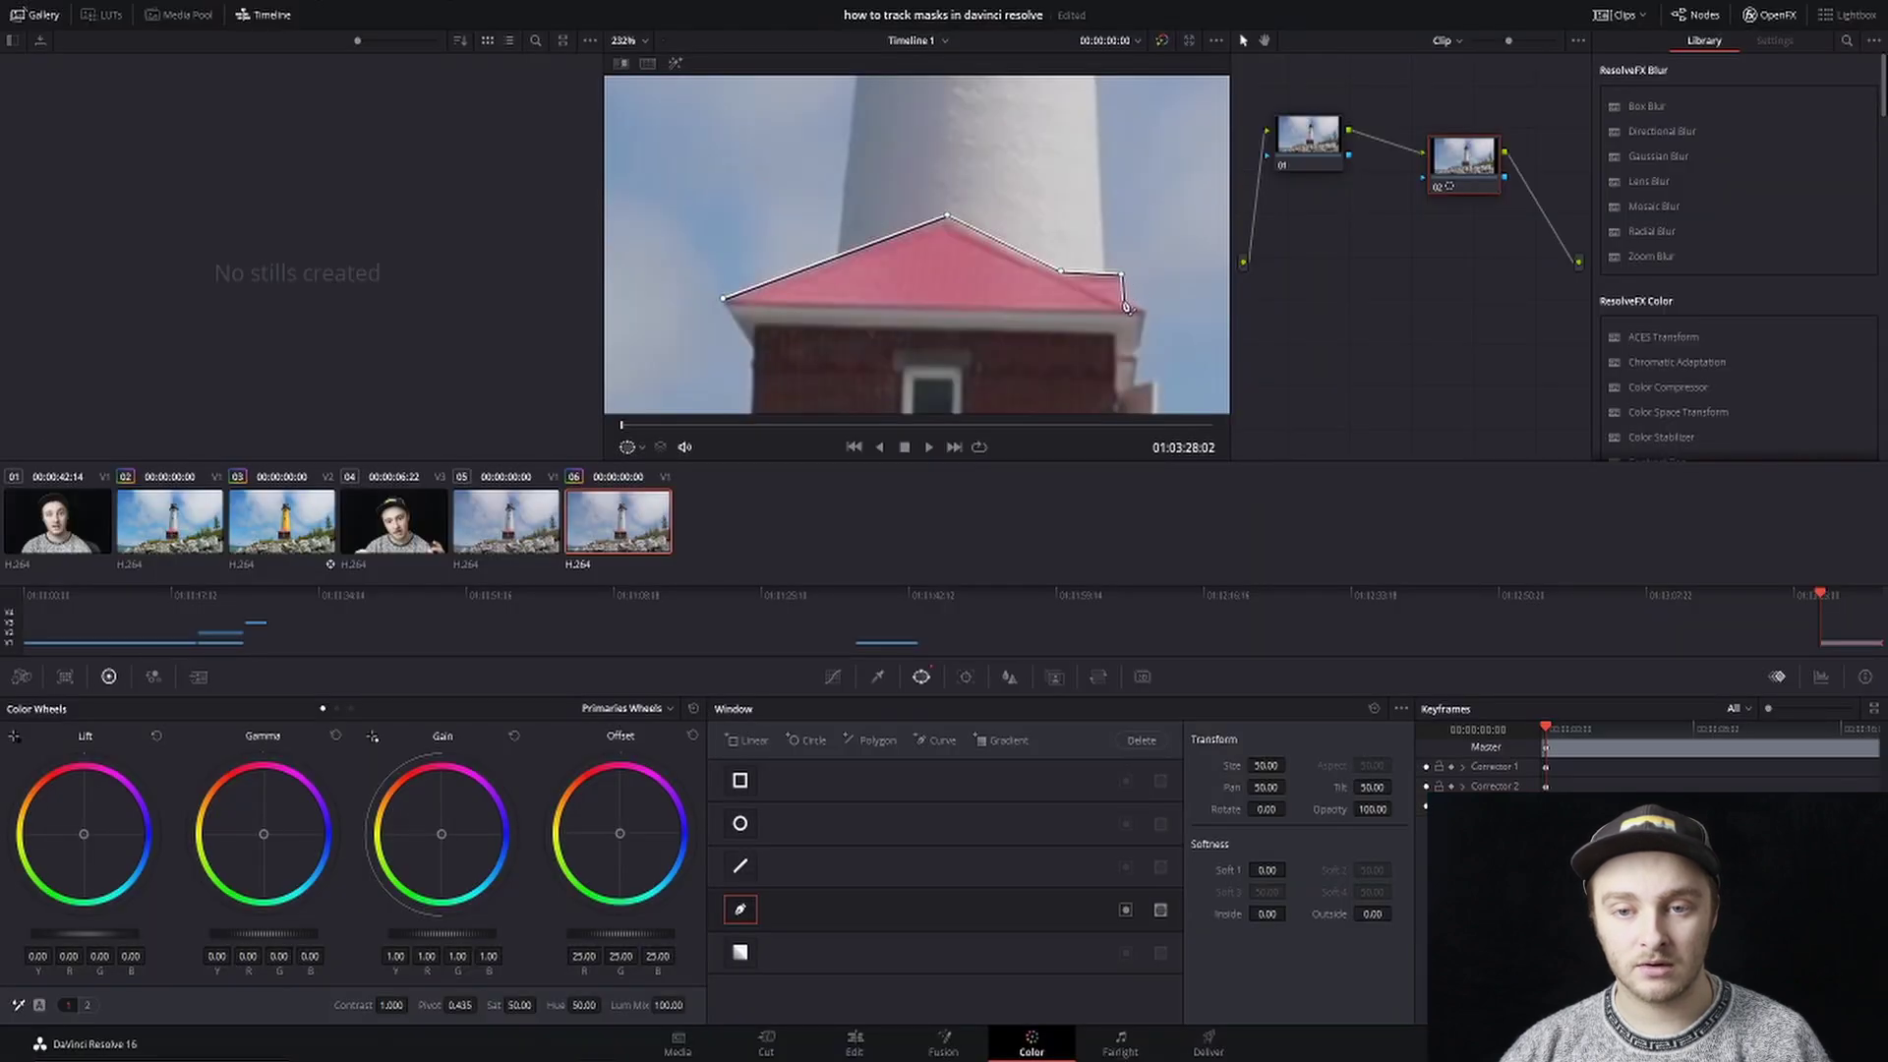
{"action": "left_click", "coordinate": [1125, 300]}
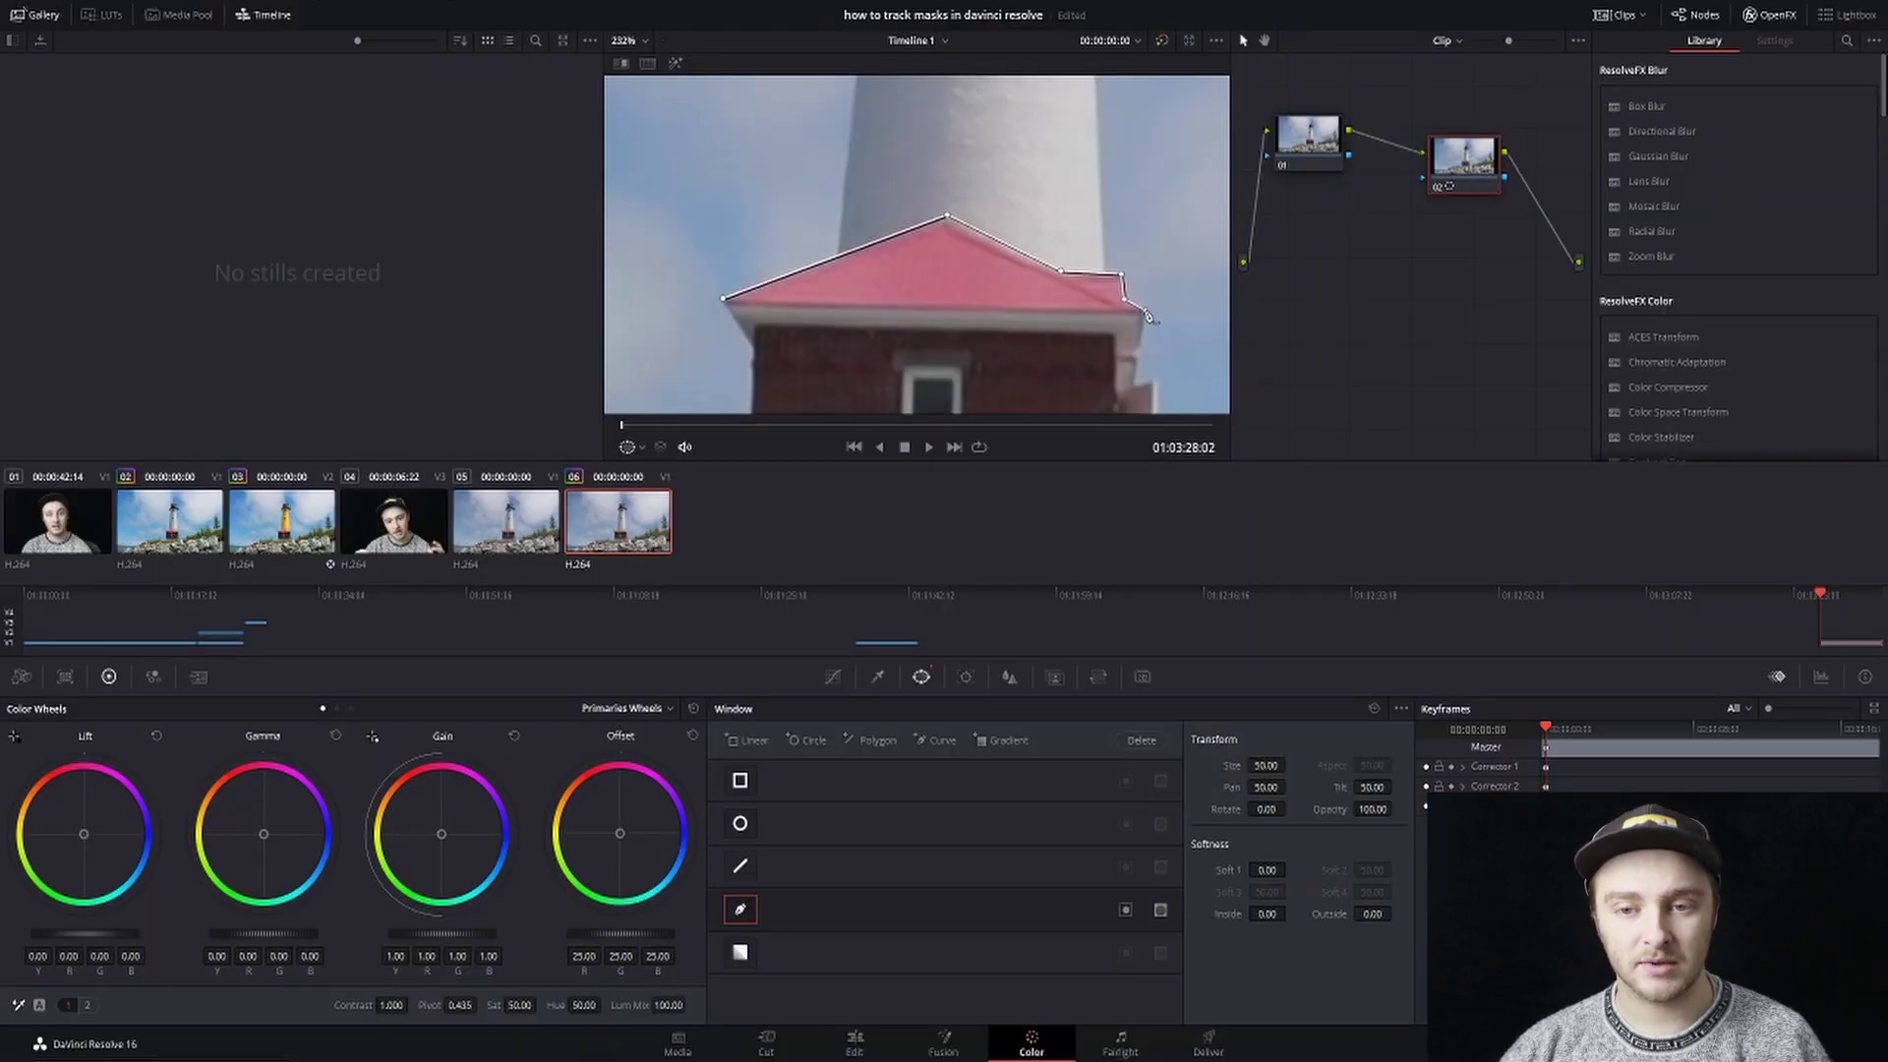
{"action": "left_click", "coordinate": [1146, 312]}
{"action": "left_click", "coordinate": [725, 299]}
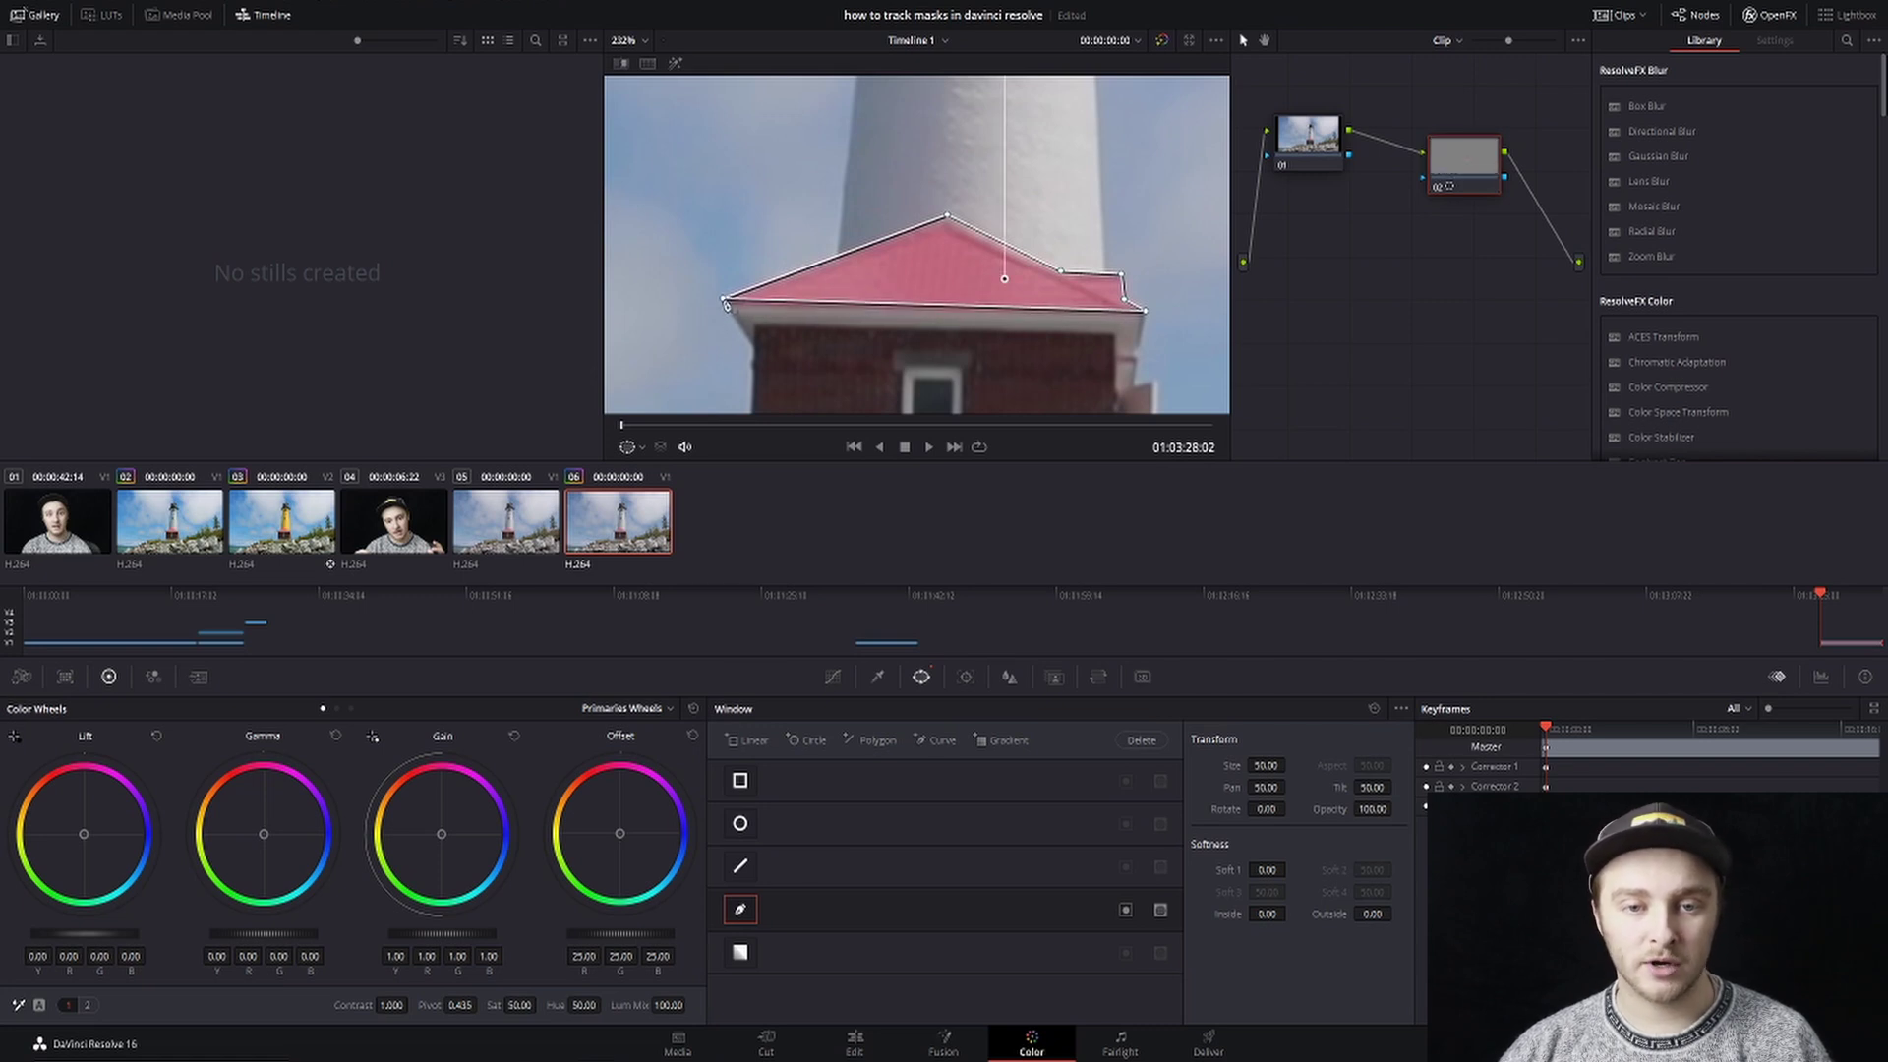
{"action": "left_click_drag", "start_coordinate": [724, 299], "coordinate": [720, 305]}
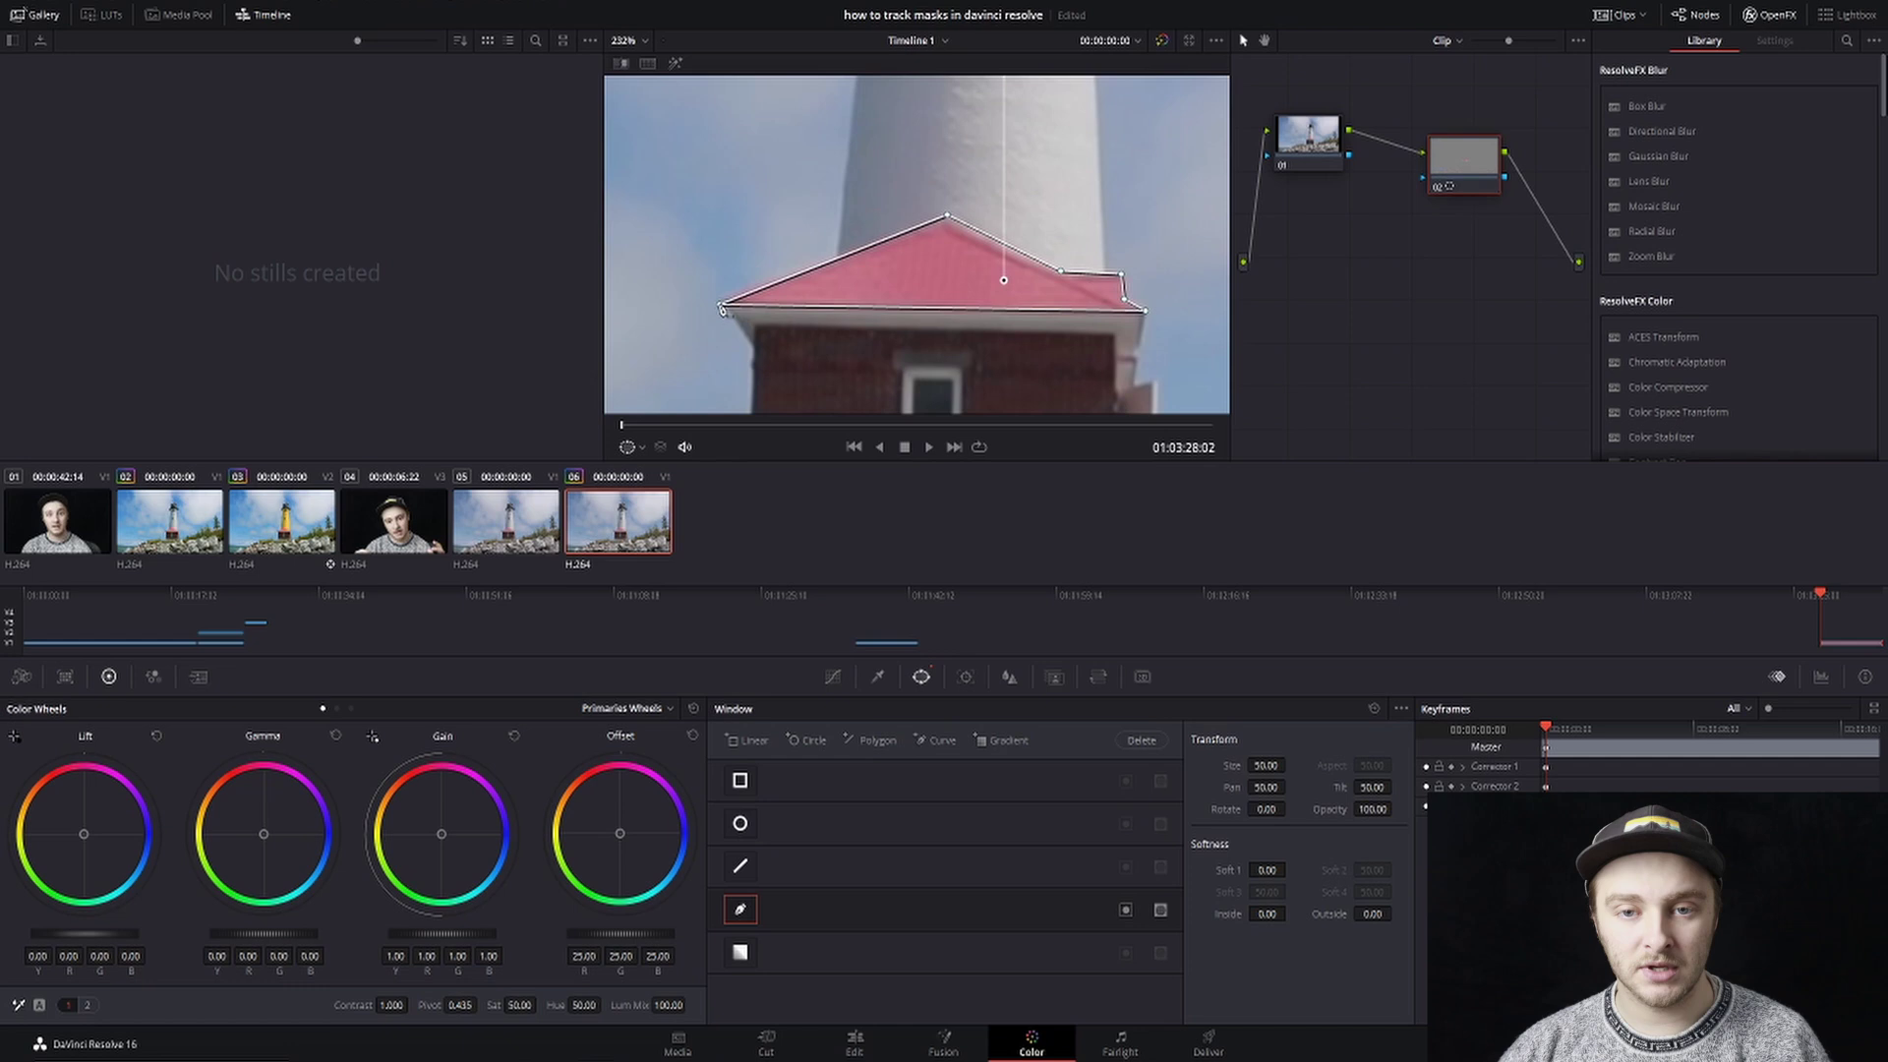
{"action": "left_click_drag", "start_coordinate": [946, 216], "coordinate": [942, 221]}
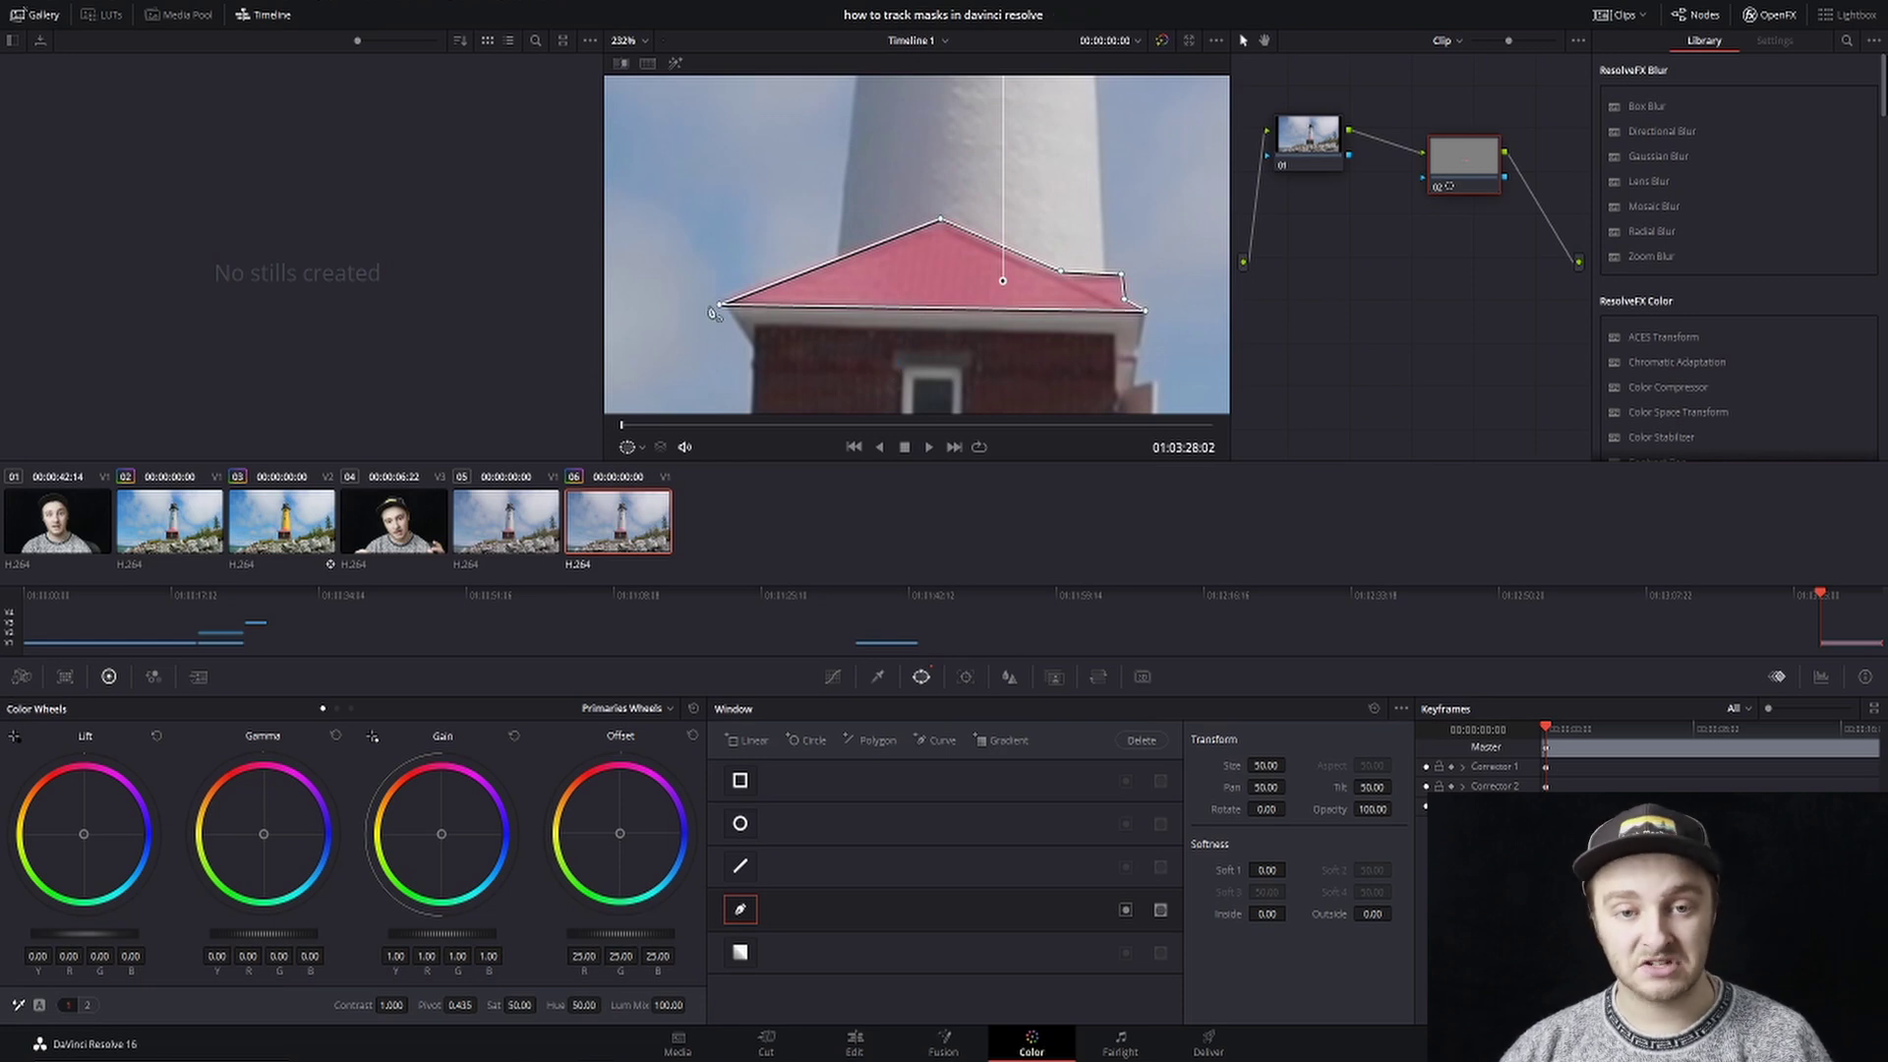
- Track the roof mask forward to the clip's end, then play back from the start
{"action": "left_click", "coordinate": [963, 682]}
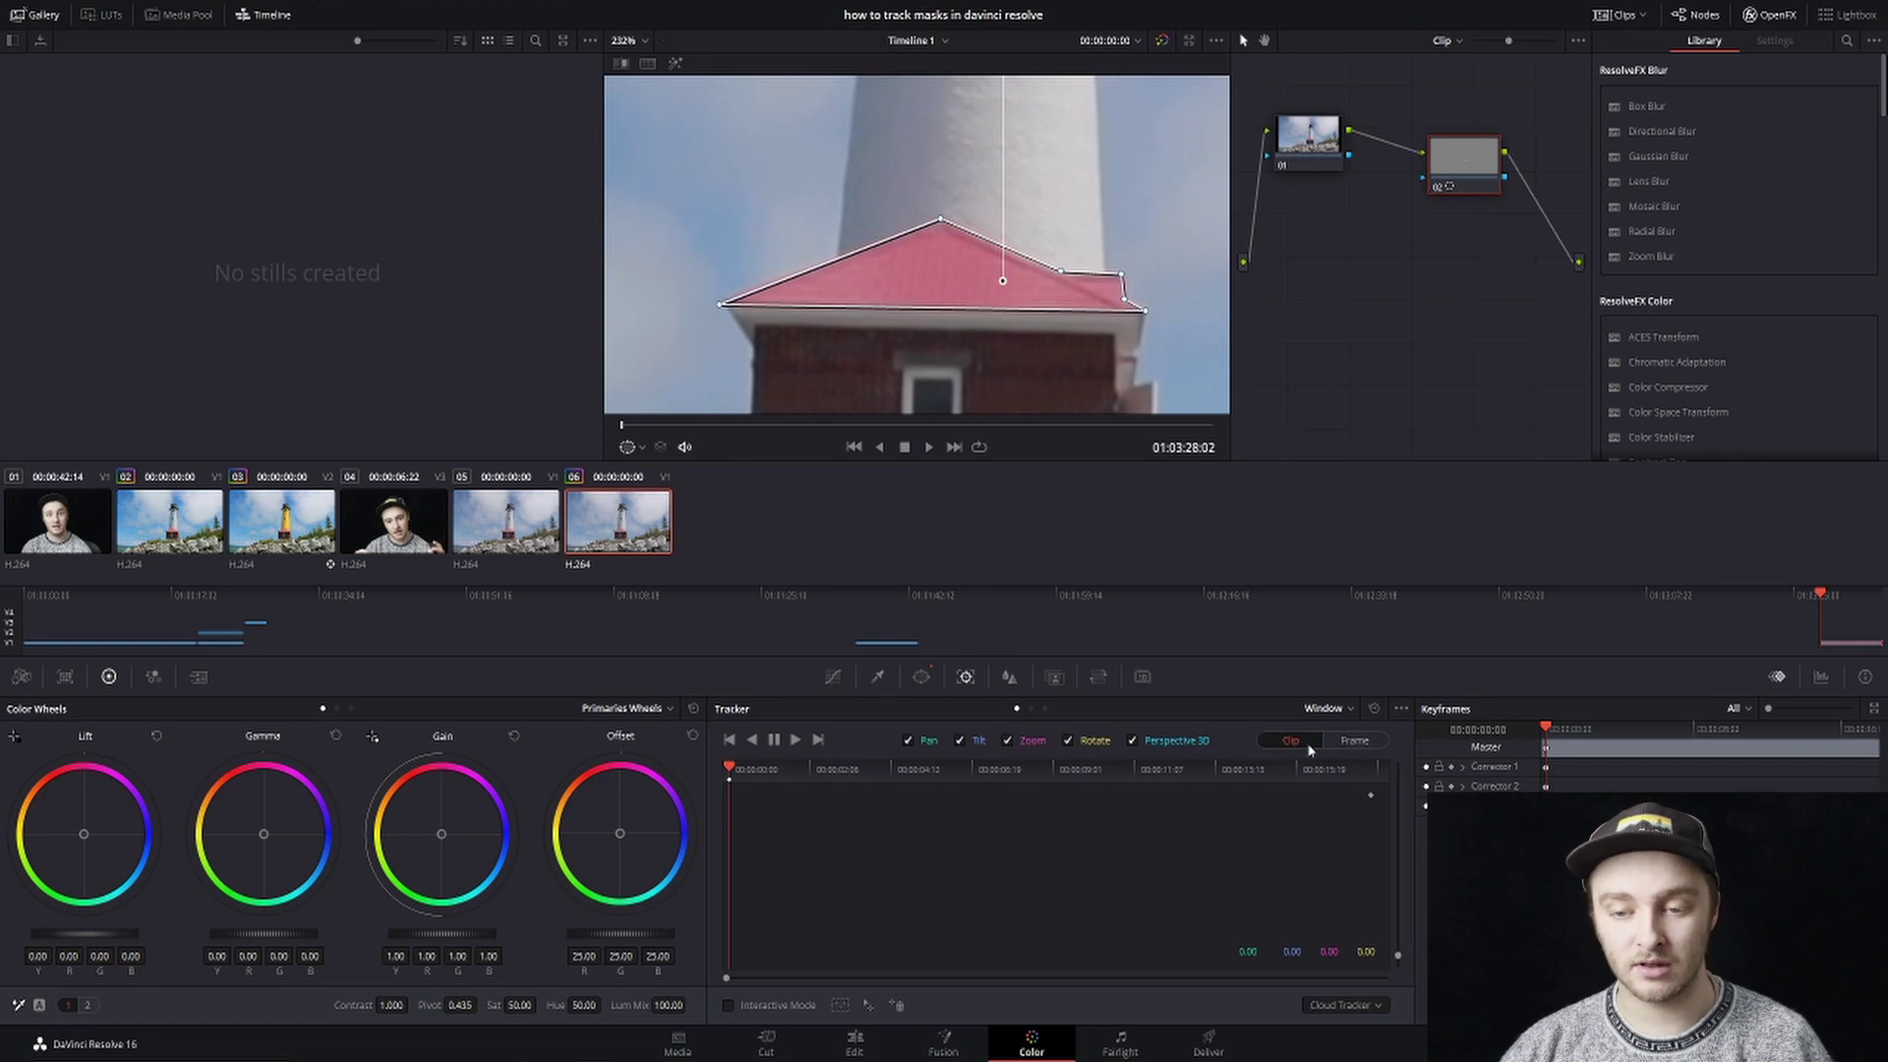
{"action": "left_click", "coordinate": [796, 739]}
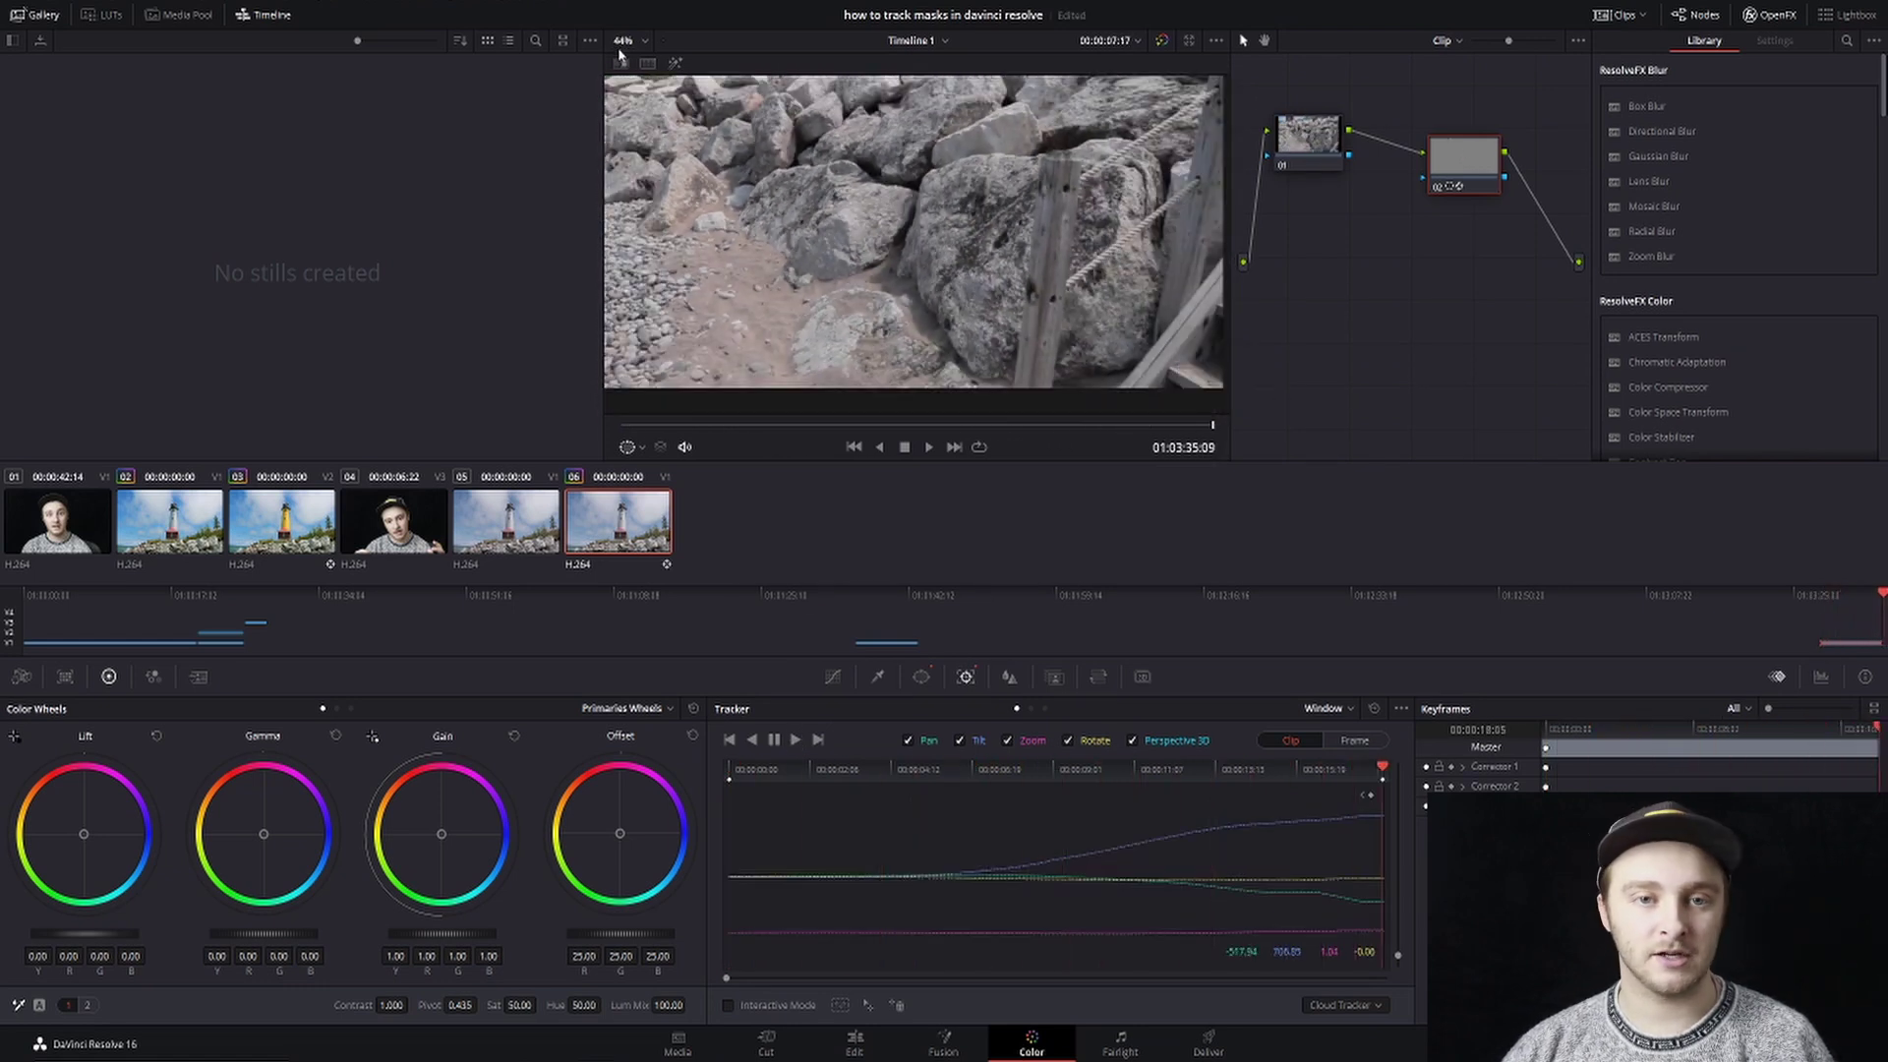
{"action": "left_click", "coordinate": [630, 40]}
{"action": "left_click", "coordinate": [637, 63]}
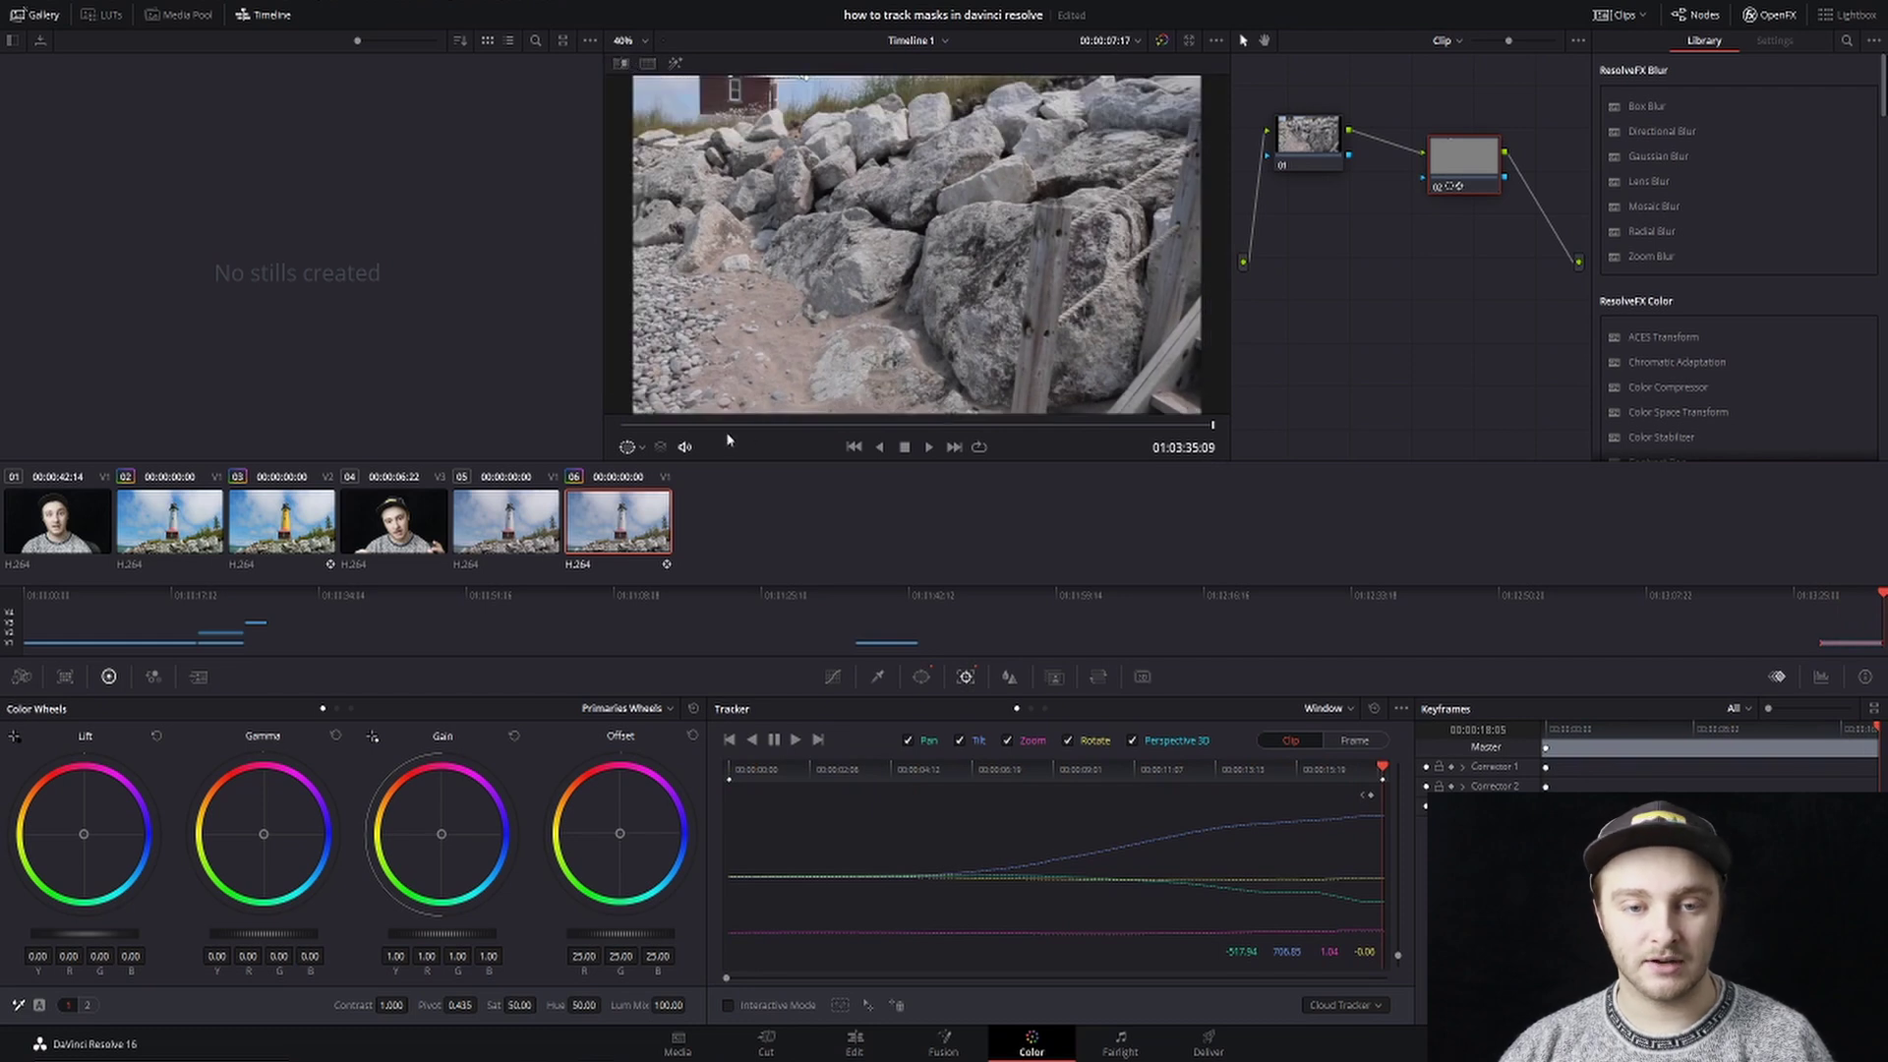
{"action": "key", "text": "Home"}
{"action": "key", "text": "space"}
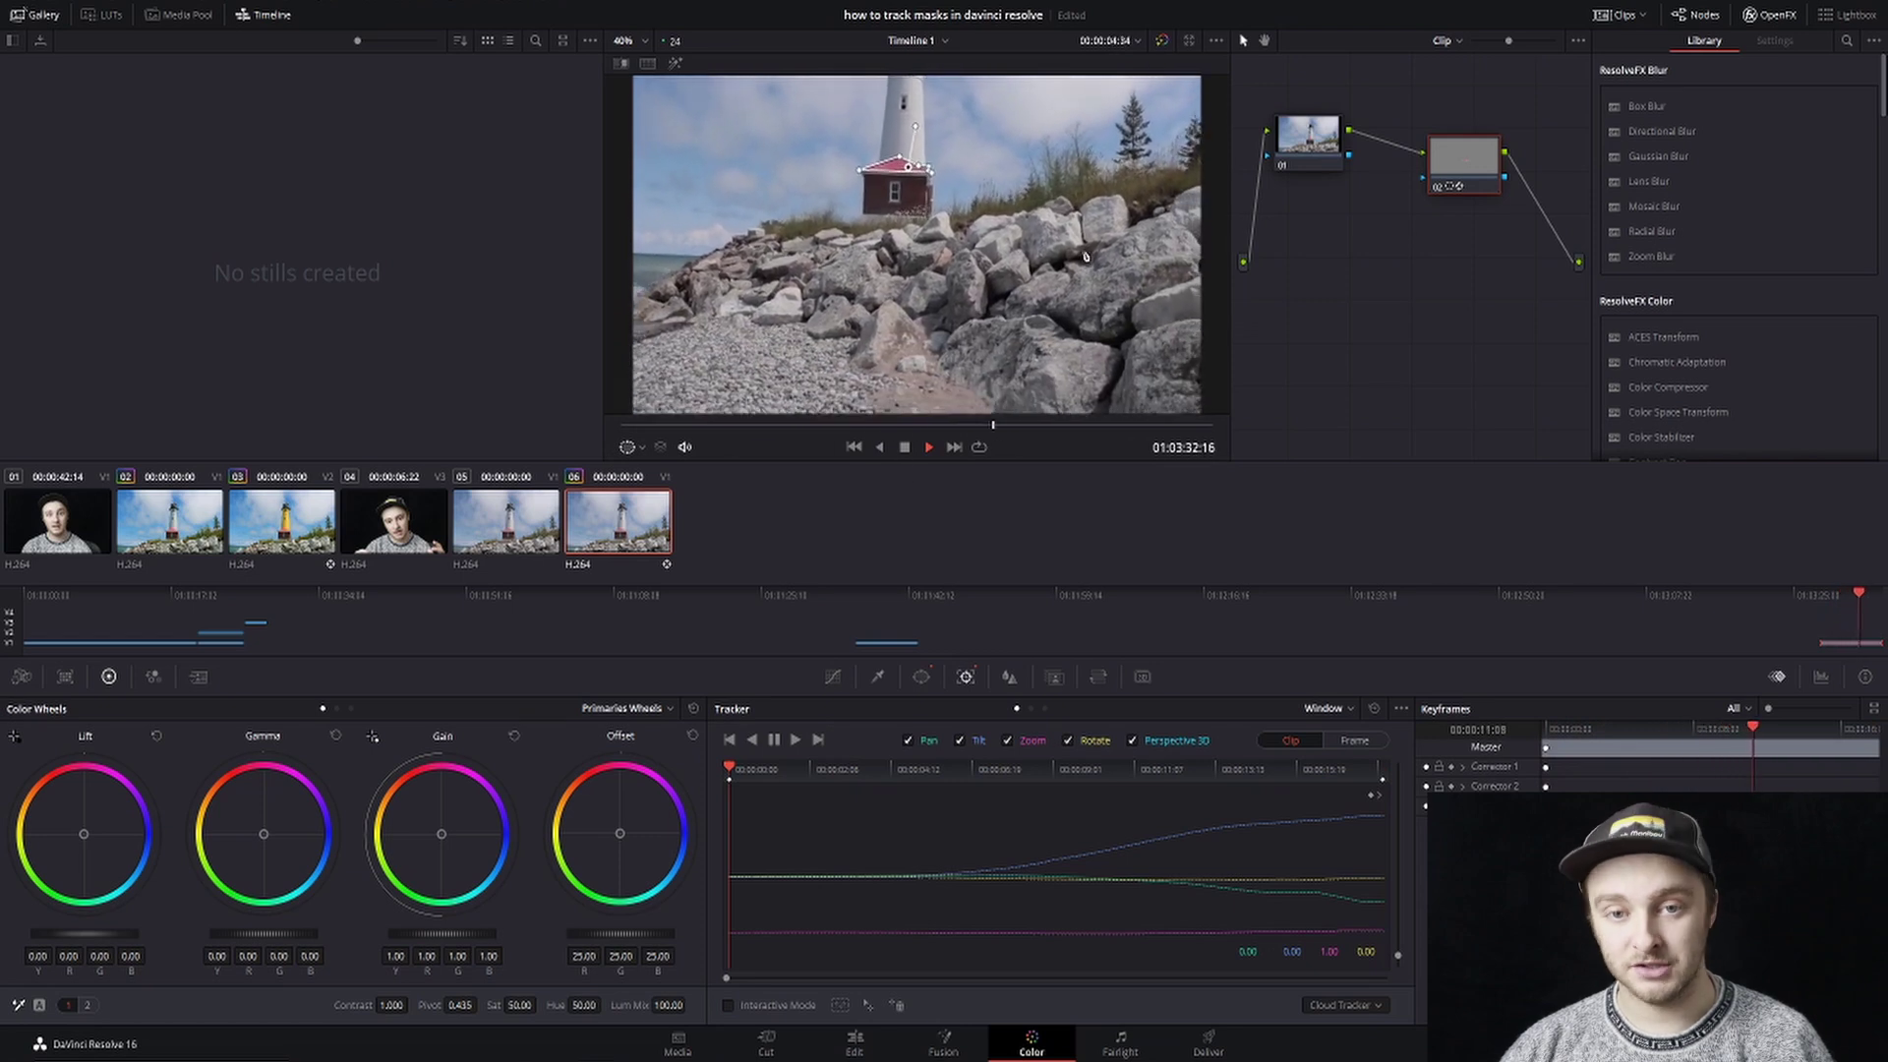
- Select node 02 and shift the Offset wheel to turn the masked roof green
{"action": "key", "text": "Home"}
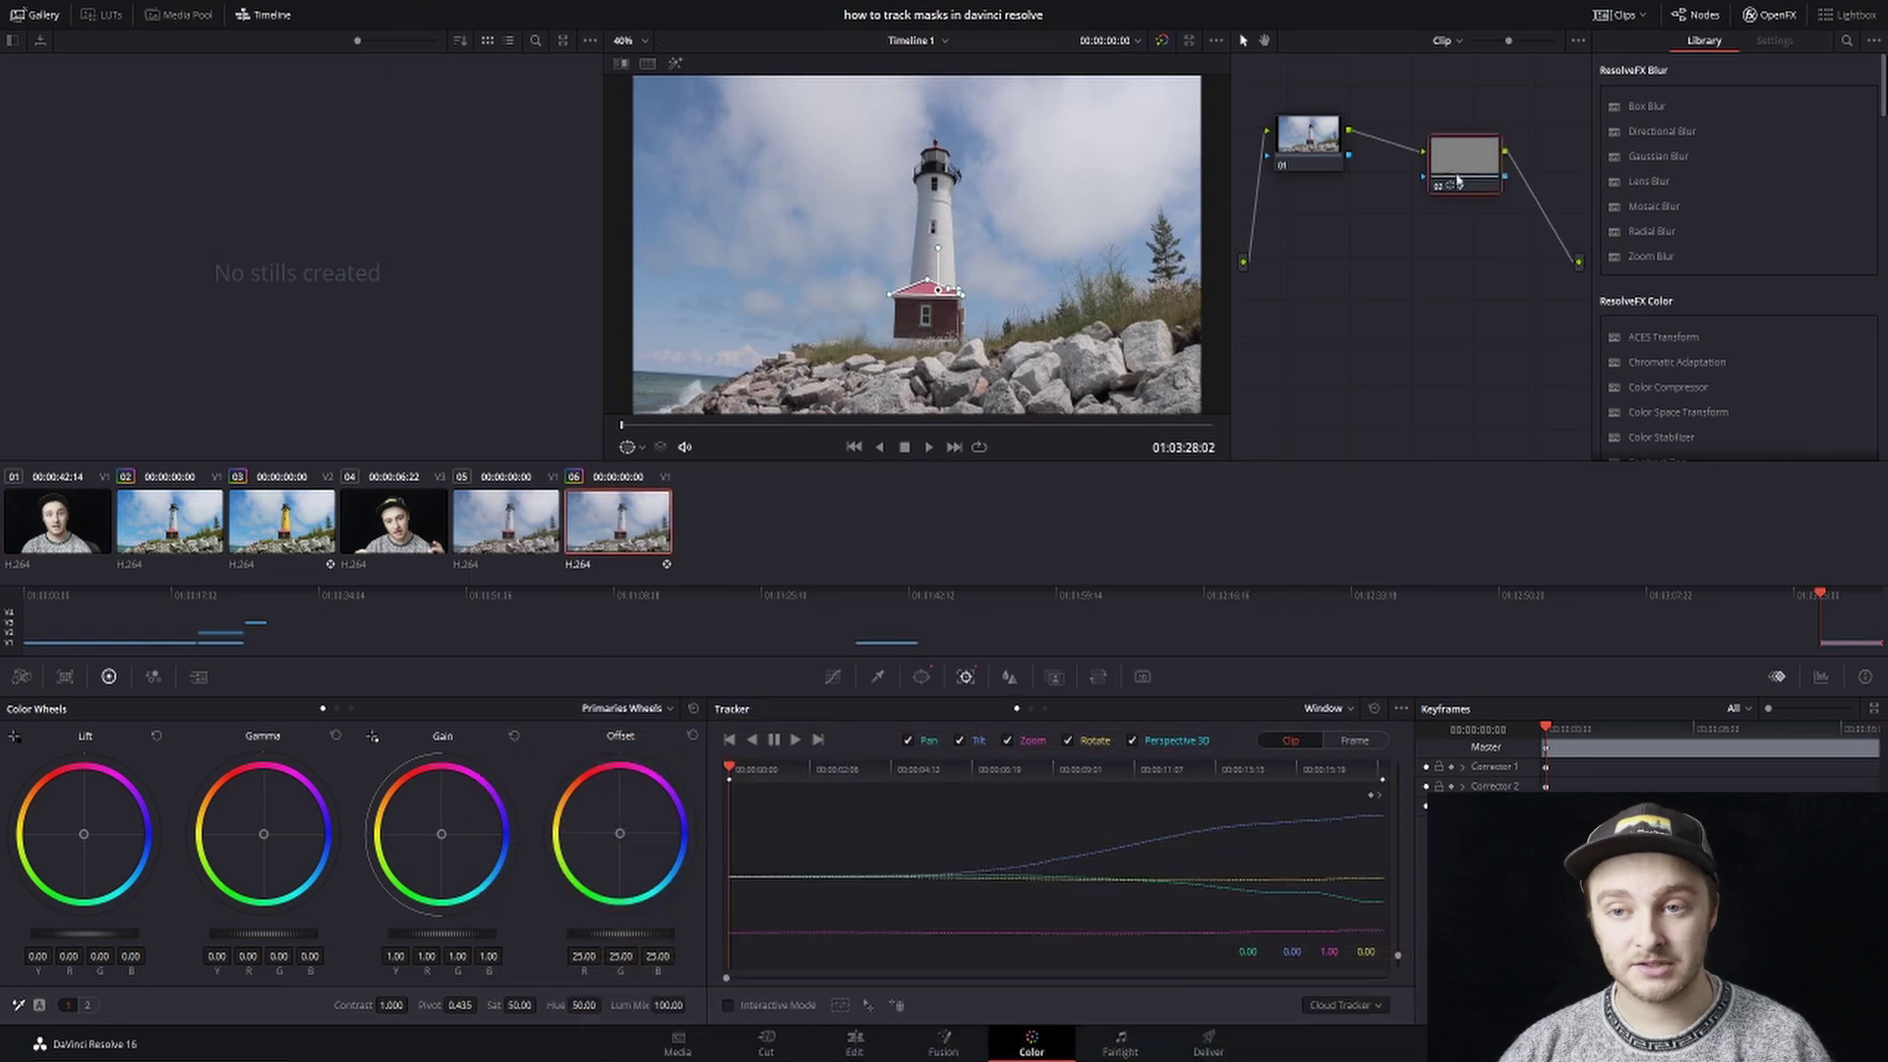
{"action": "left_click_drag", "start_coordinate": [1458, 180], "coordinate": [1453, 182]}
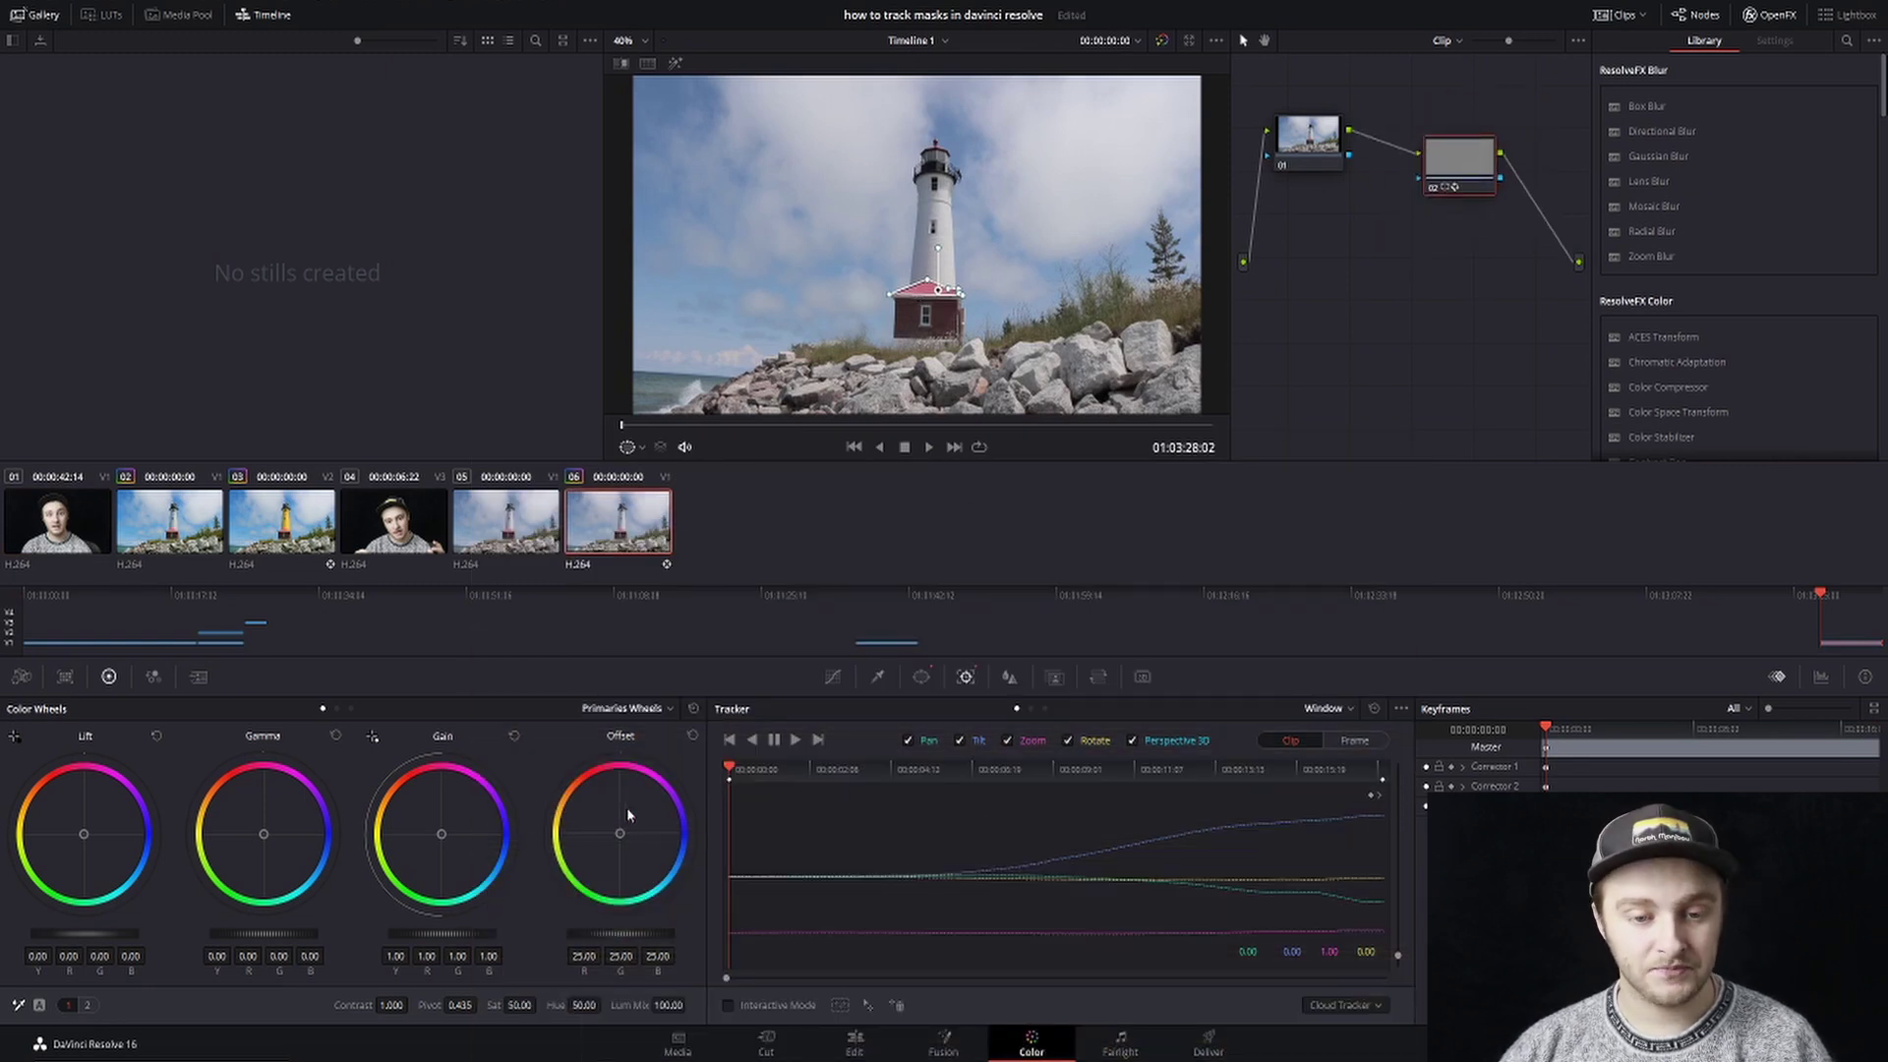
{"action": "left_click_drag", "start_coordinate": [619, 838], "coordinate": [661, 842]}
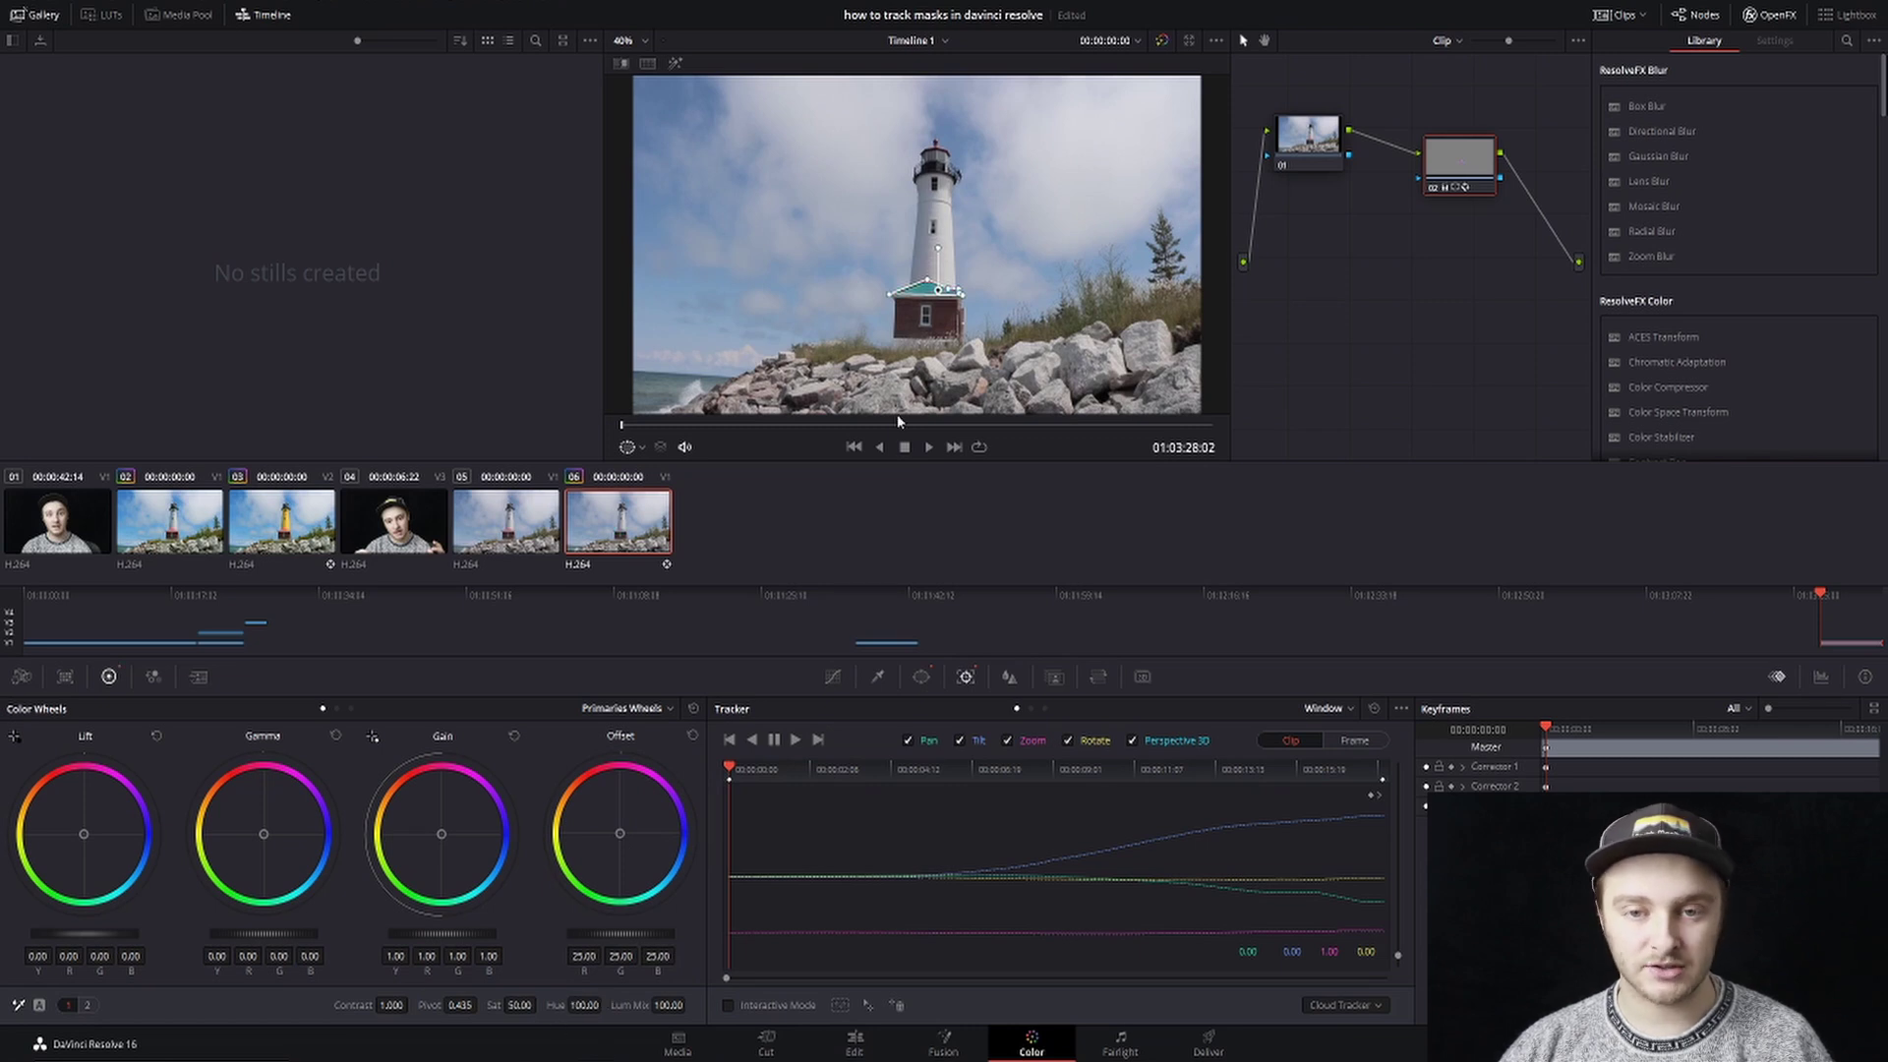
- Play the clip to review the green roof, checking the Curves and Window palettes
{"action": "key", "text": "space"}
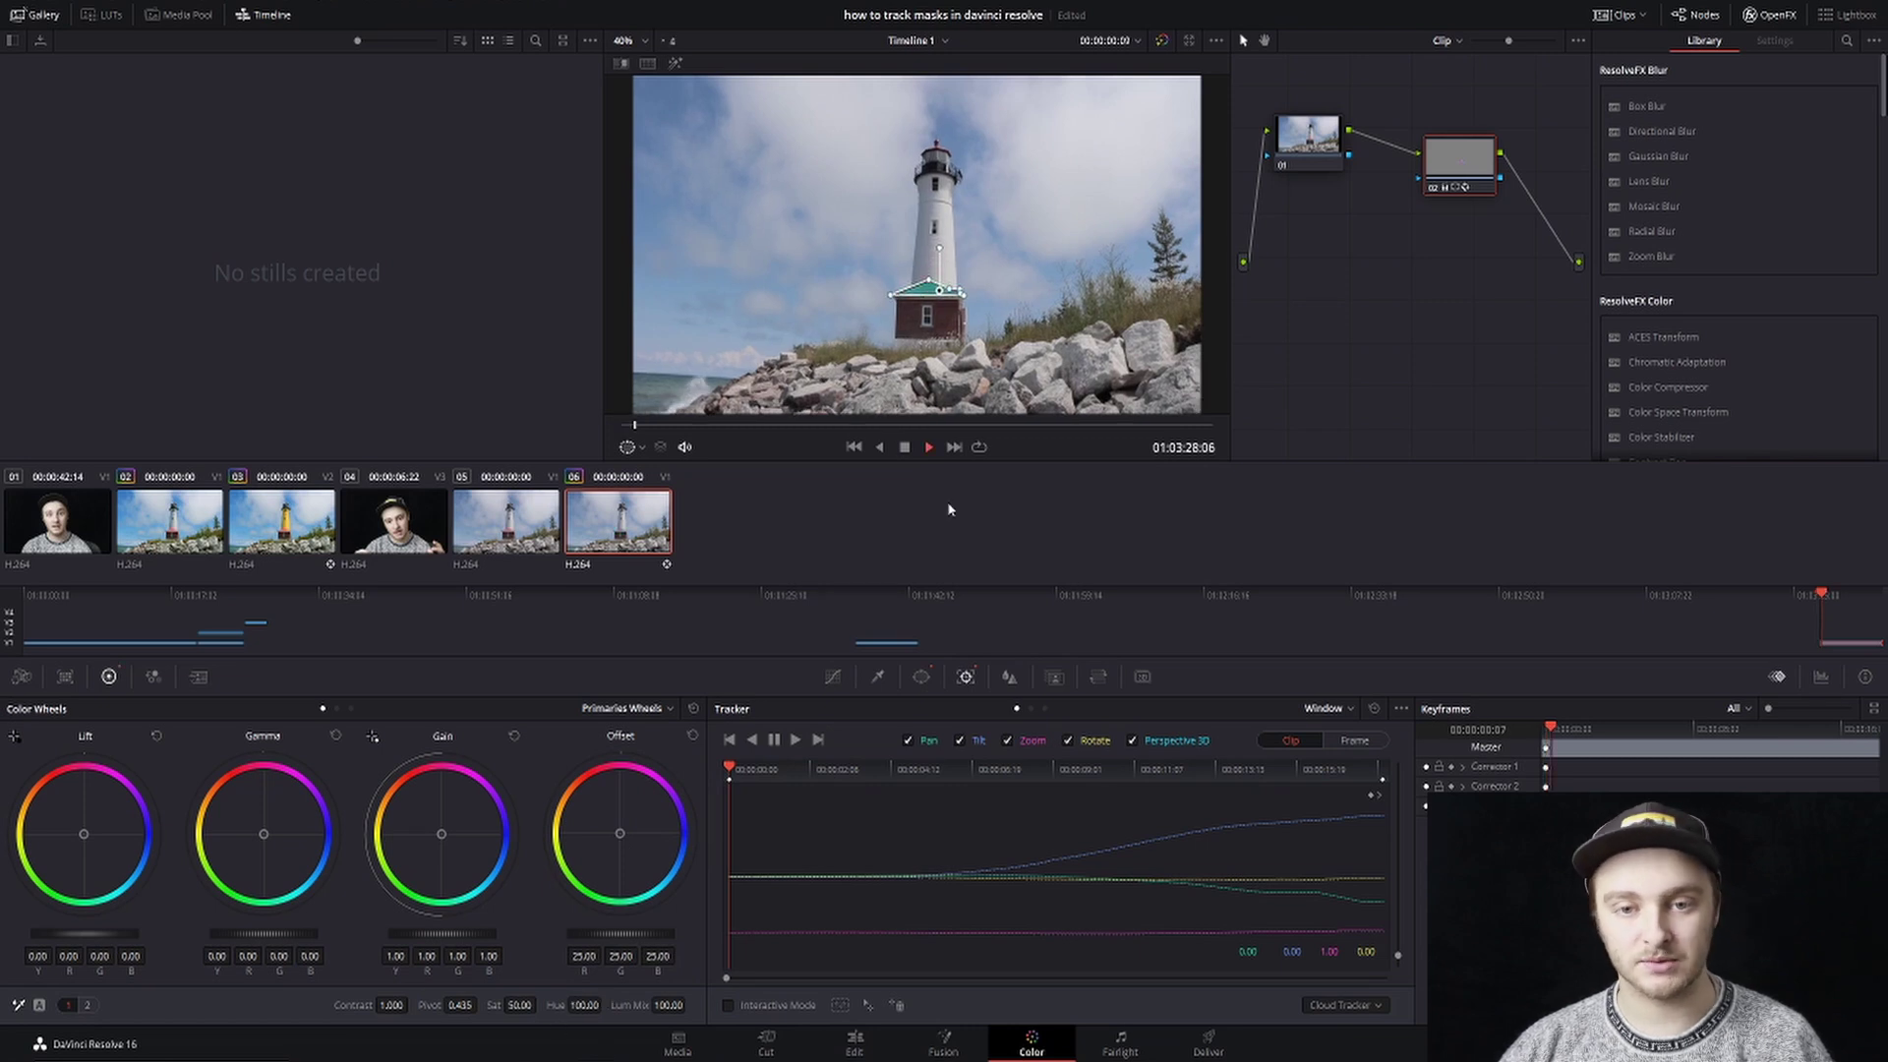
{"action": "left_click", "coordinate": [832, 677]}
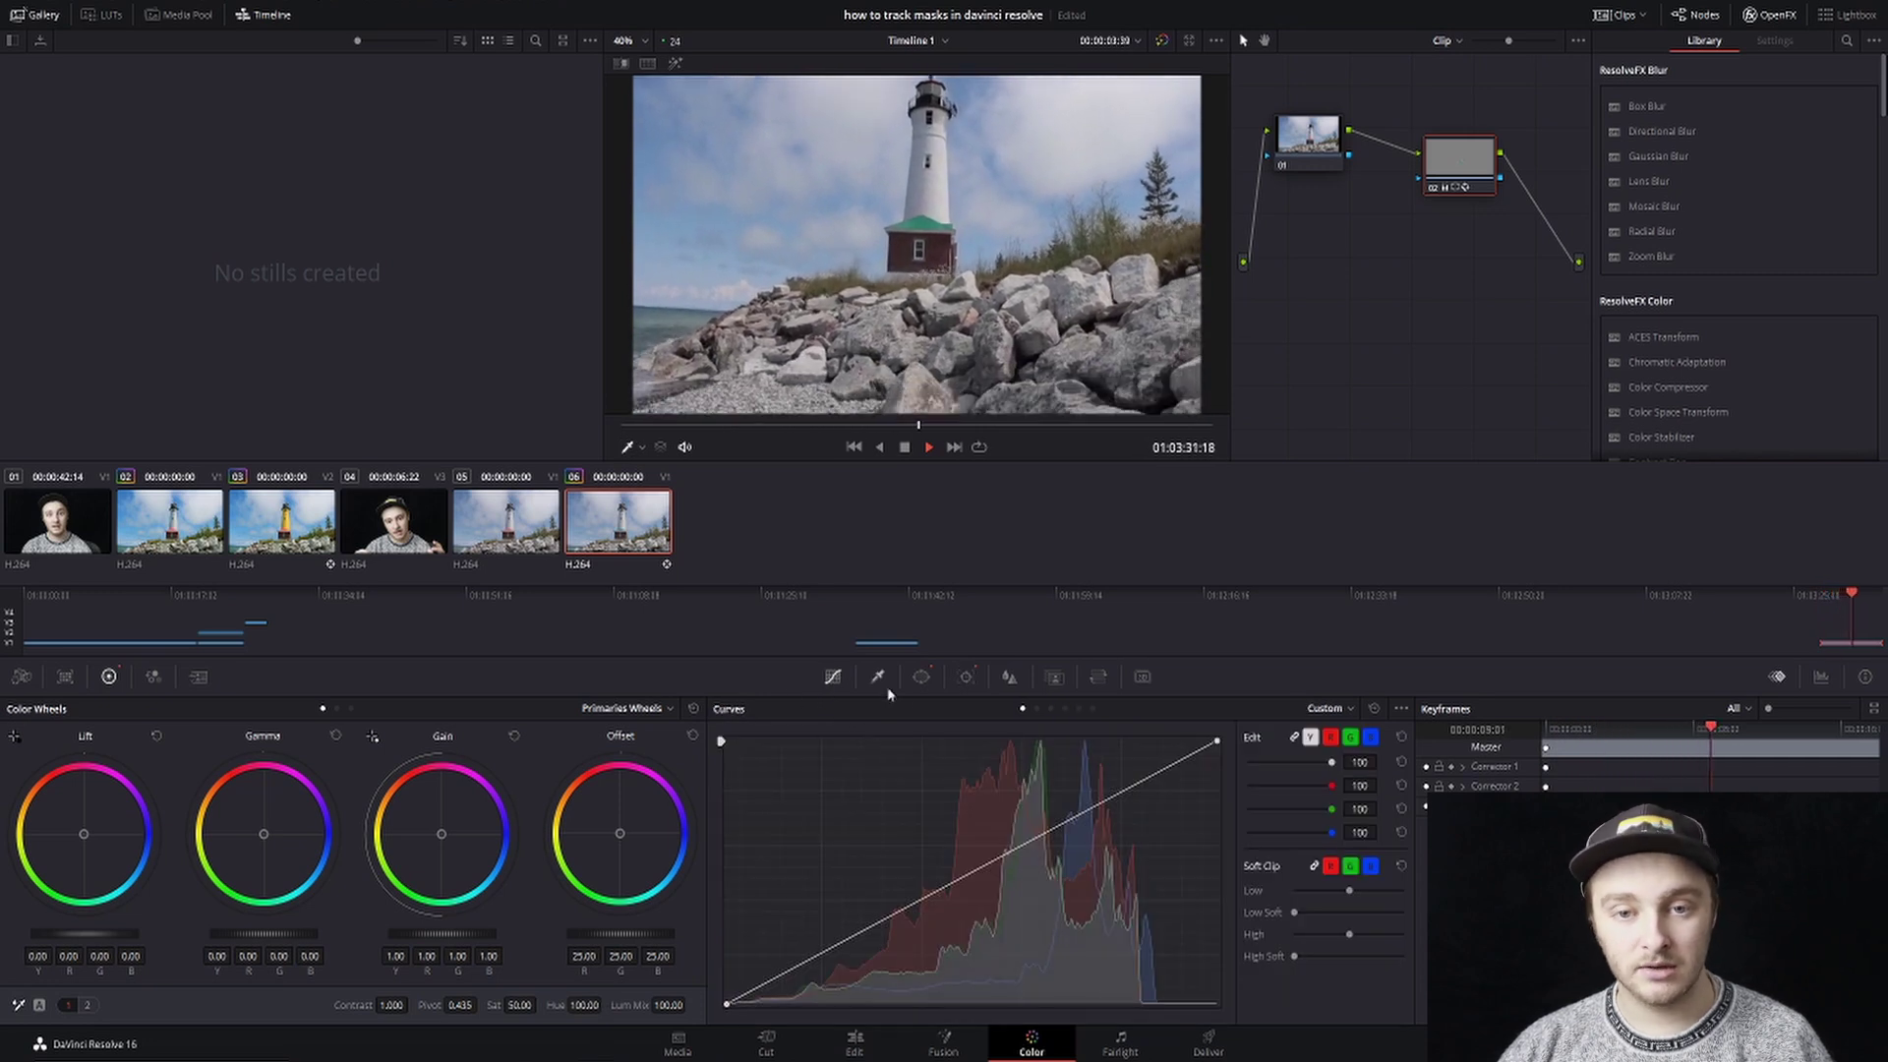
{"action": "key", "text": "space"}
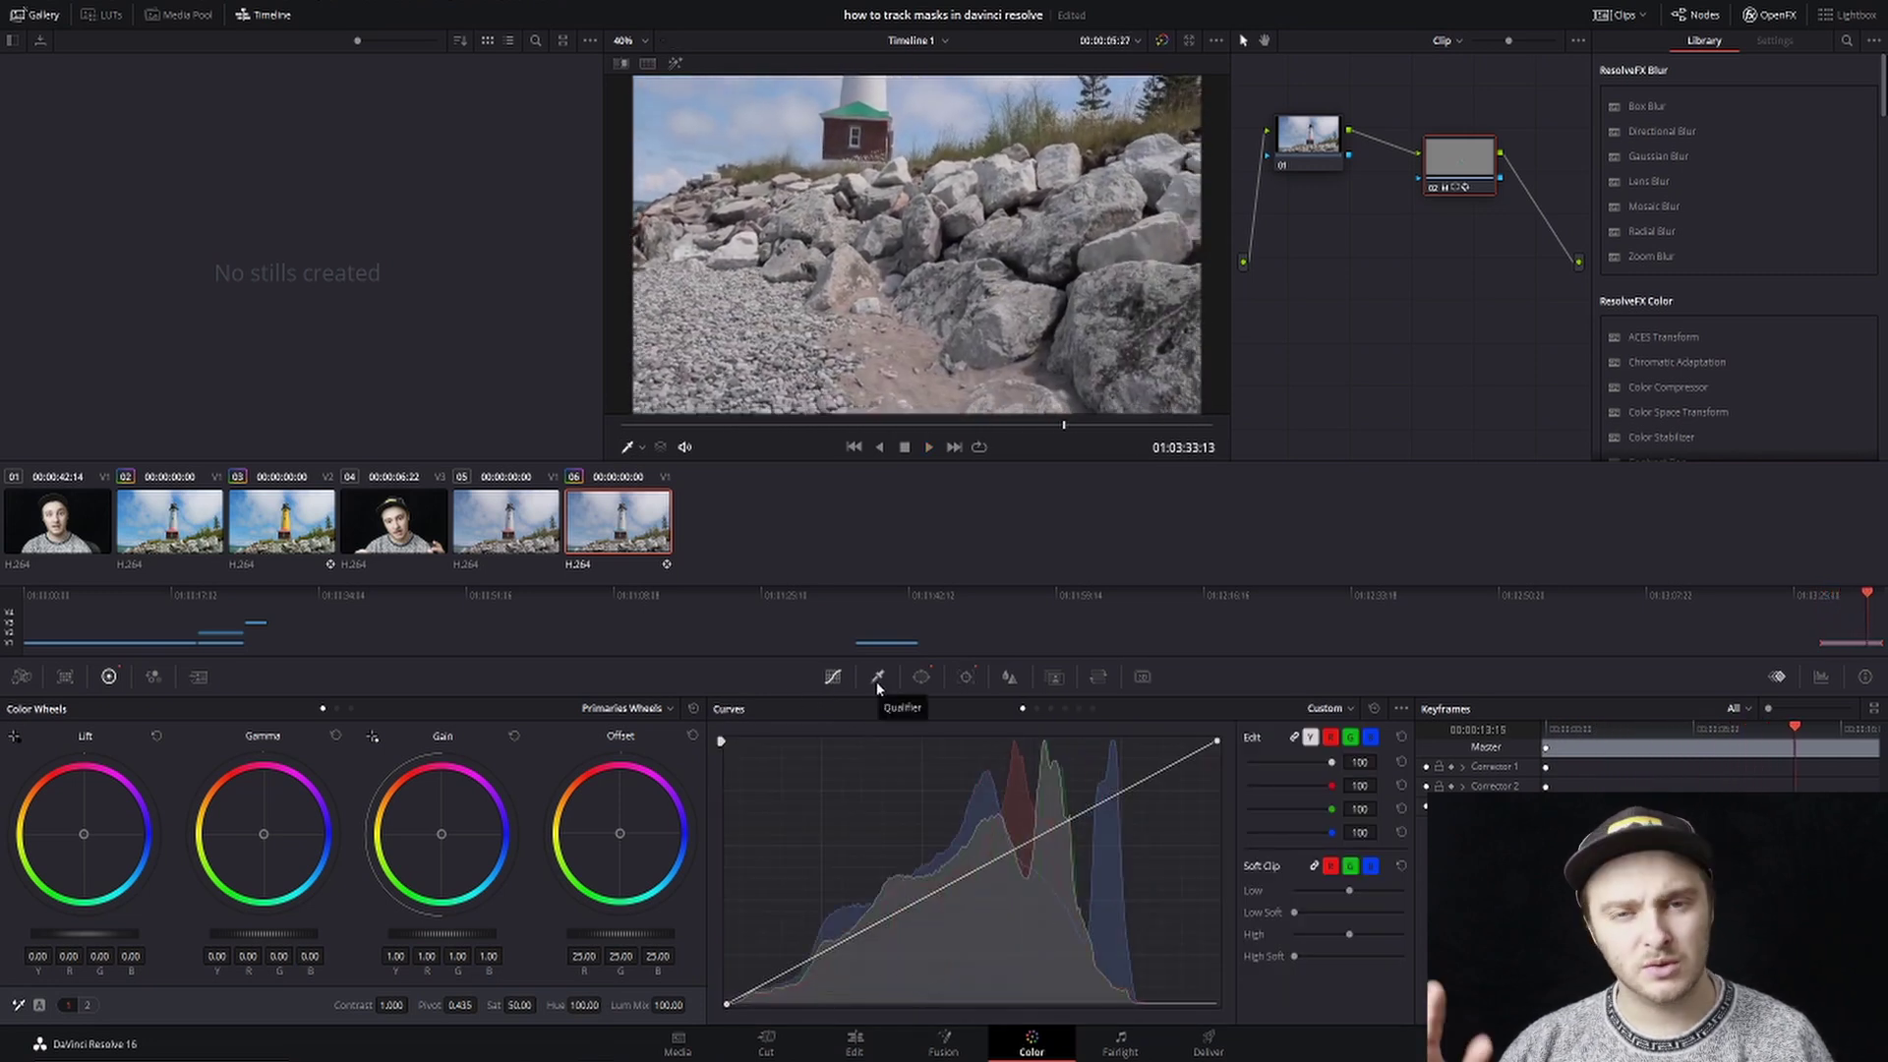
{"action": "left_click", "coordinate": [757, 424]}
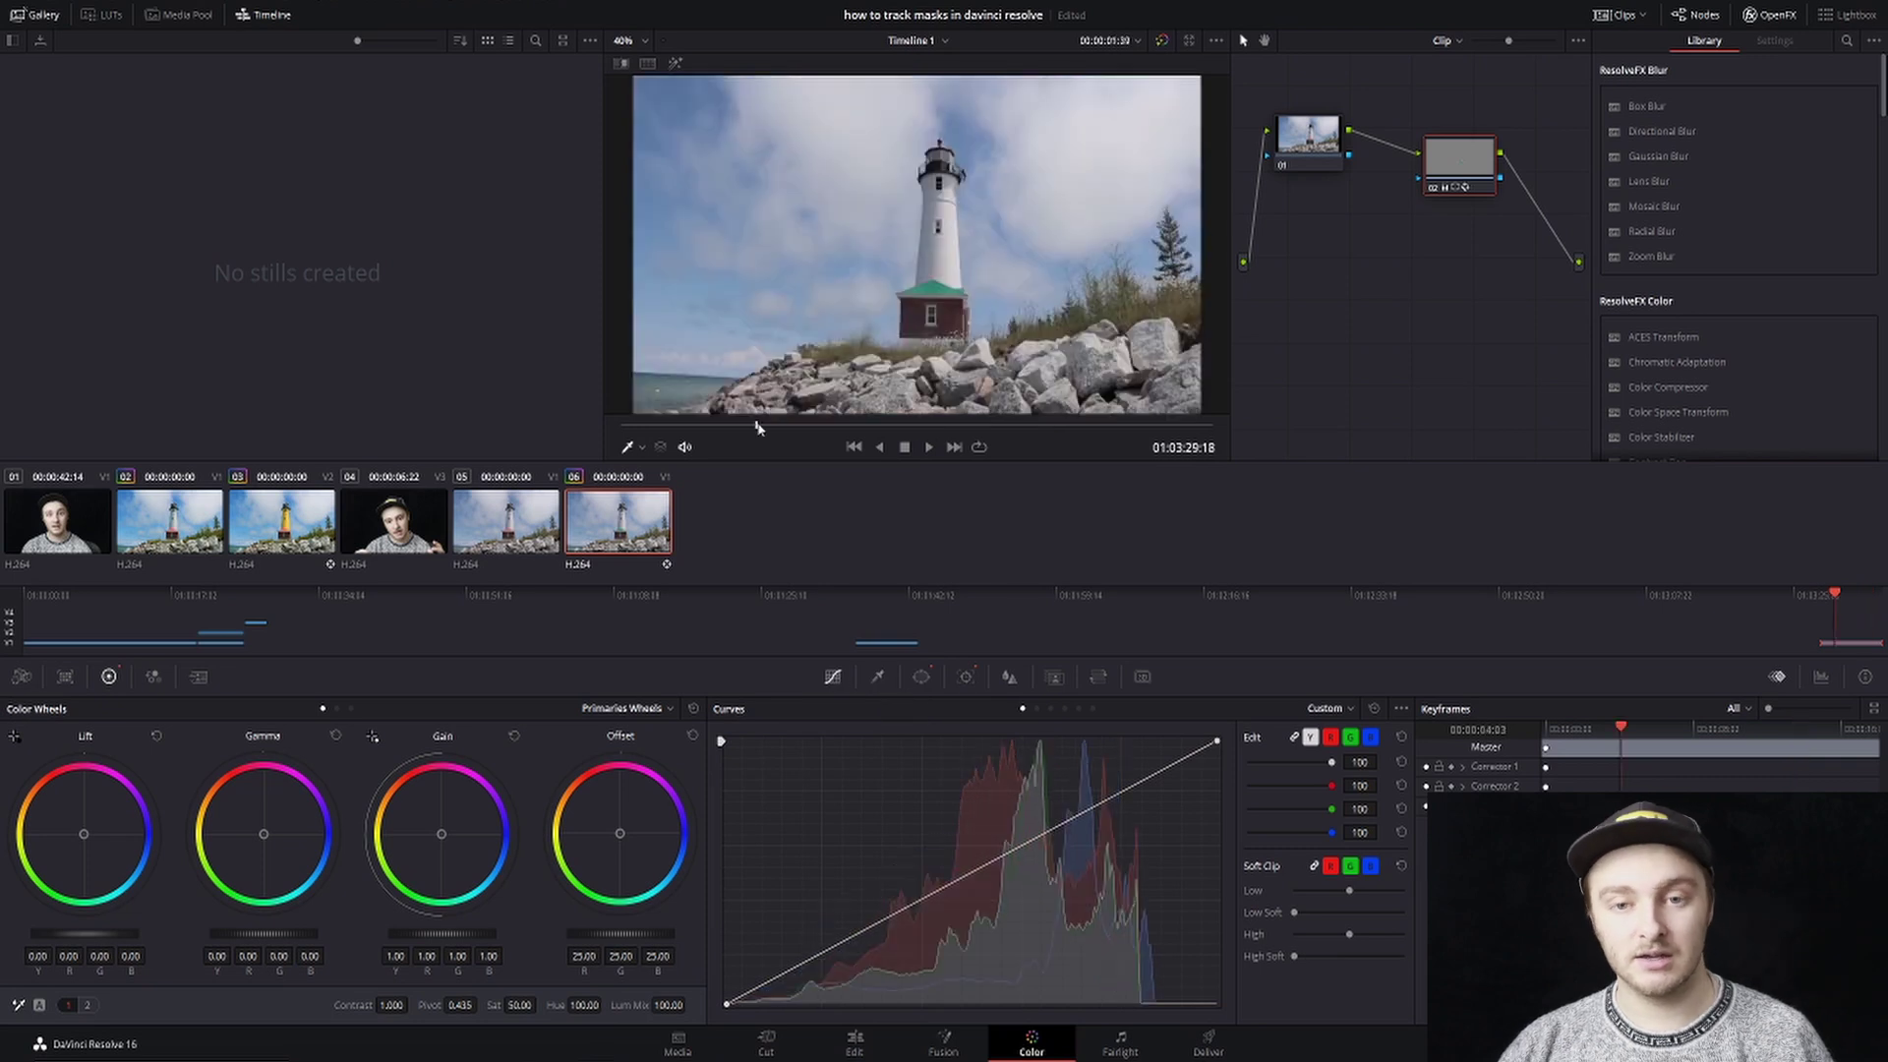
{"action": "key", "text": "space"}
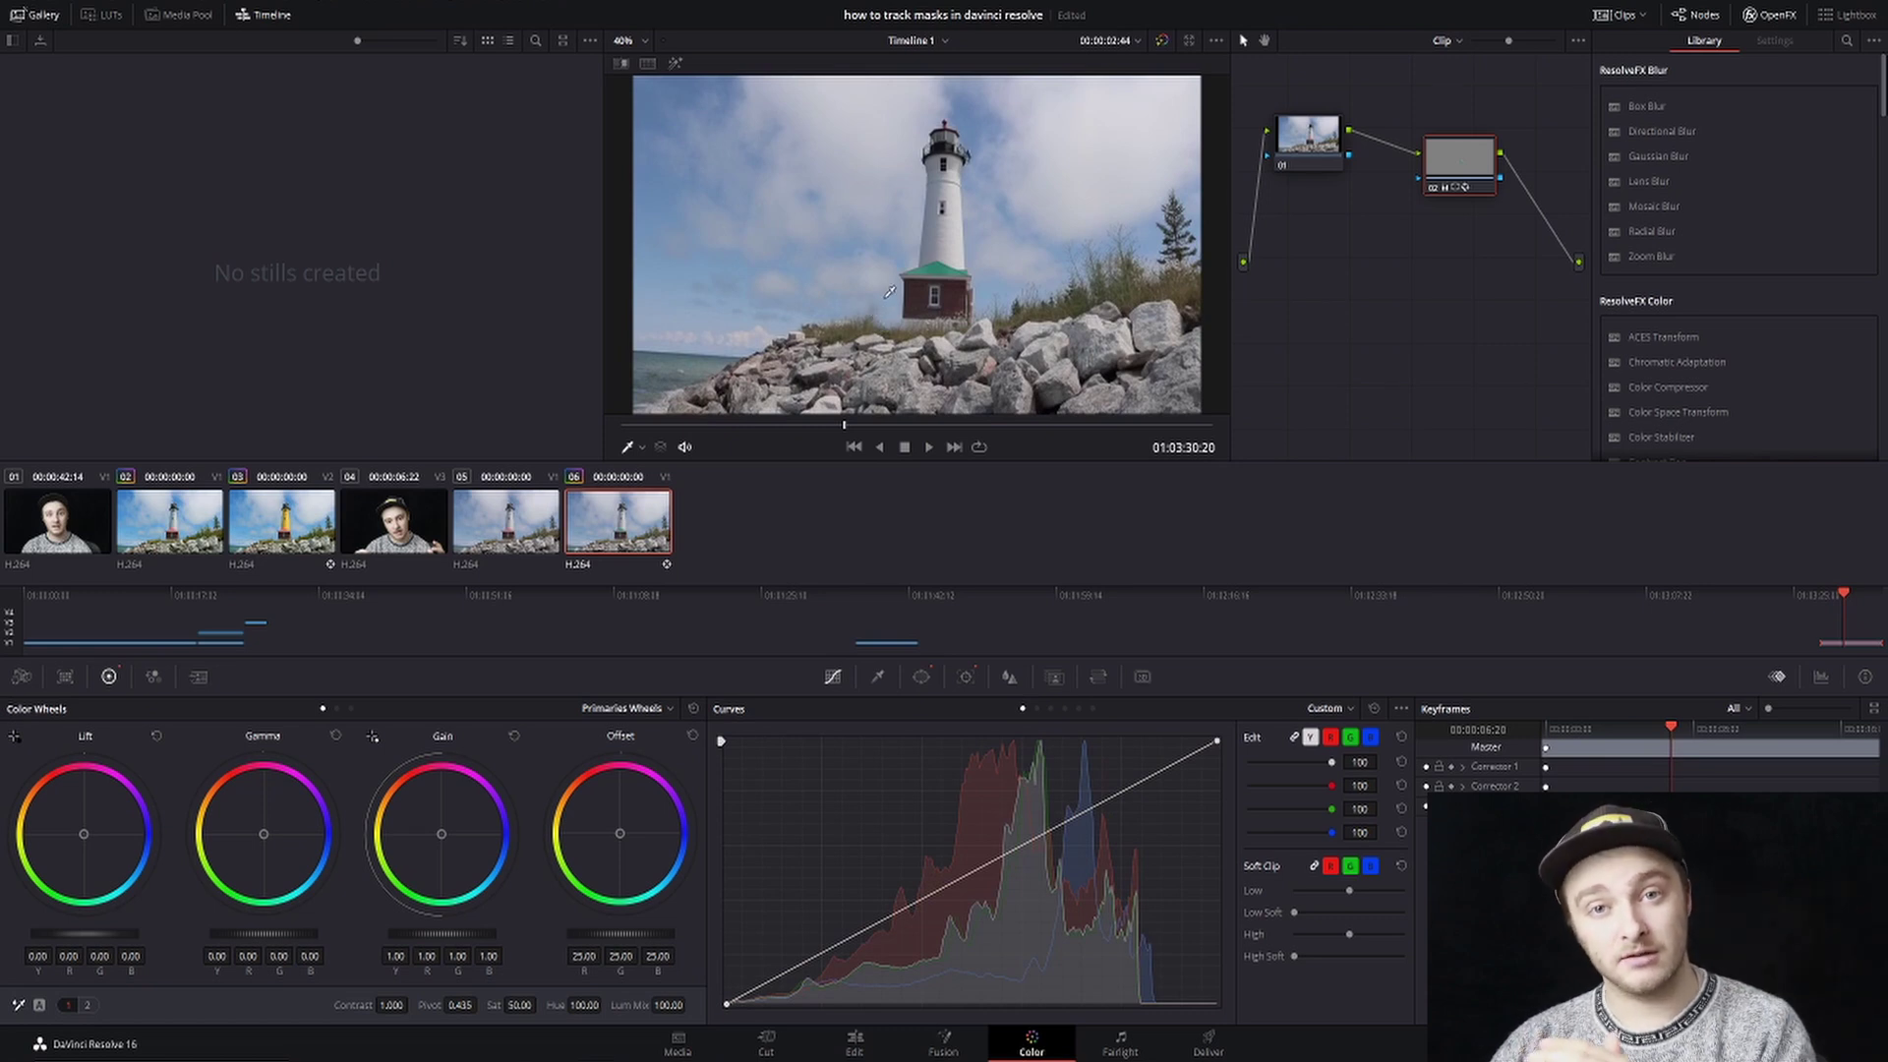
{"action": "left_click", "coordinate": [920, 677]}
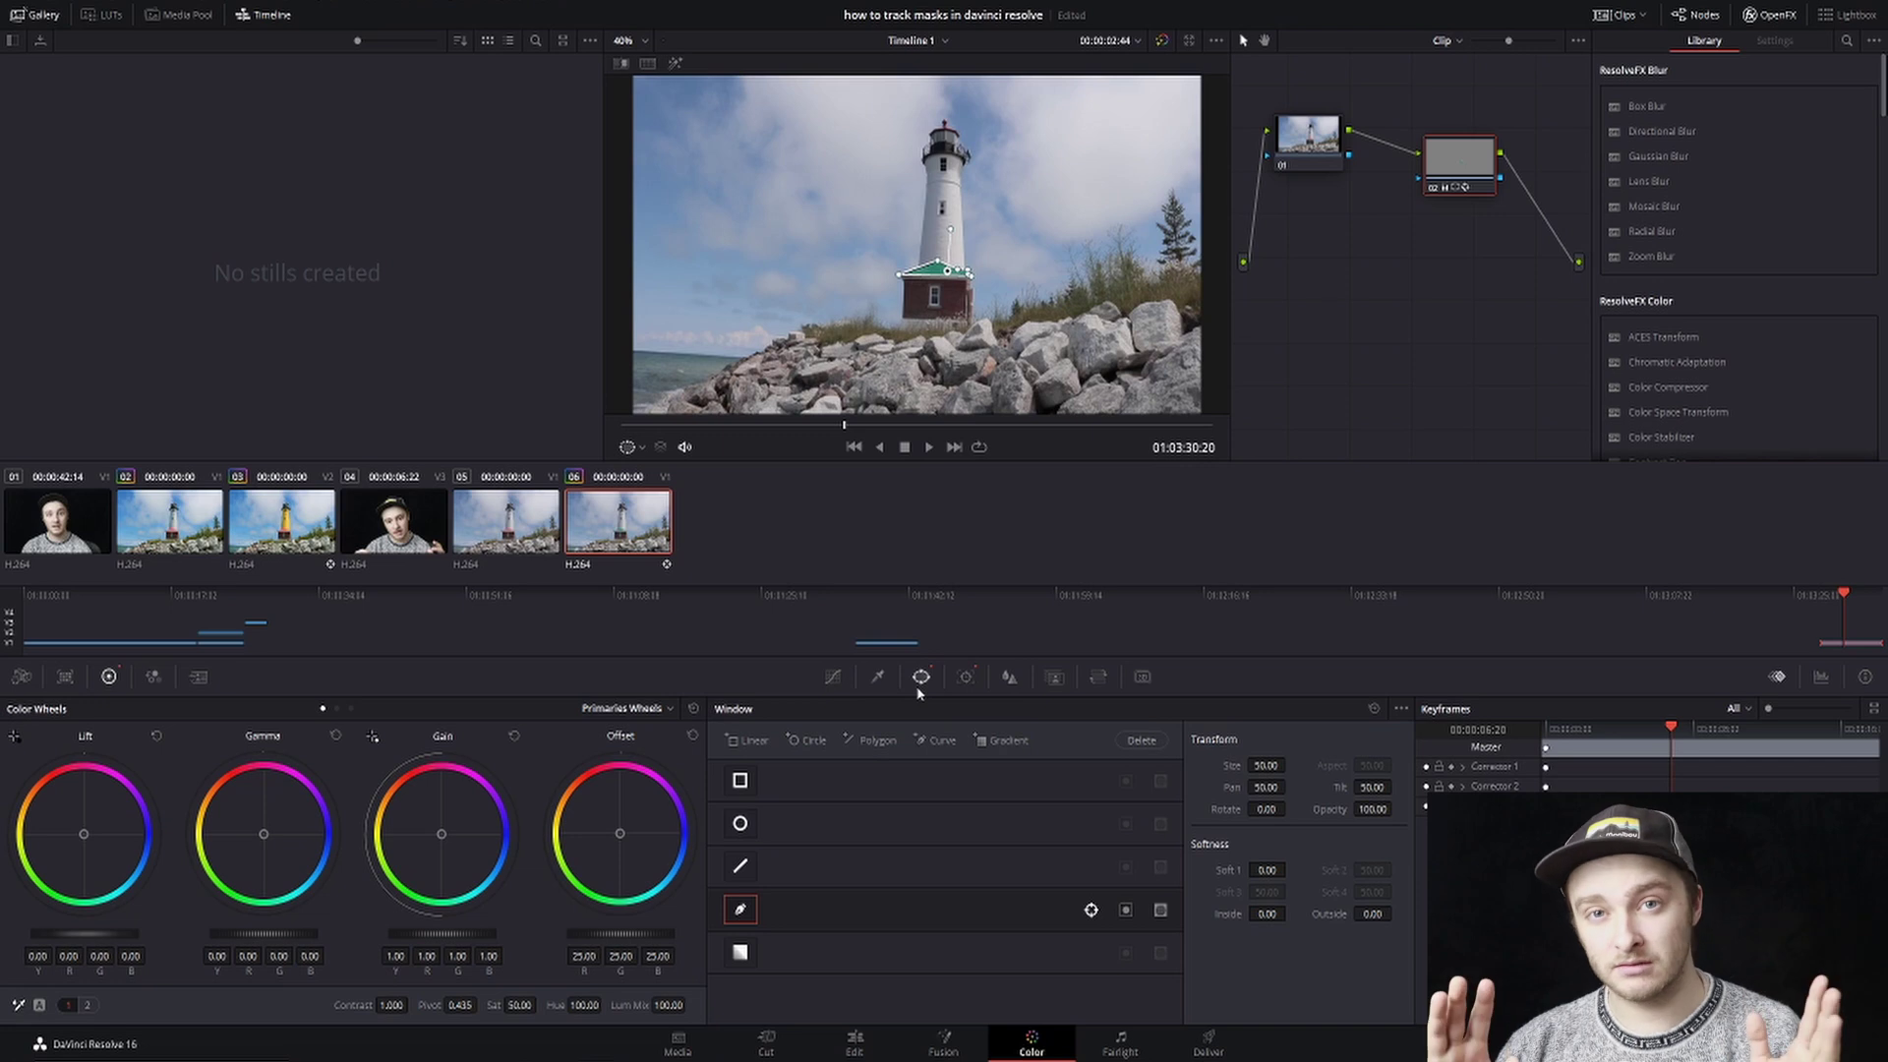
- Switch the Tracker to Frame mode, zoom in, and pull the mask's peak point up the tower
{"action": "left_click", "coordinate": [965, 676]}
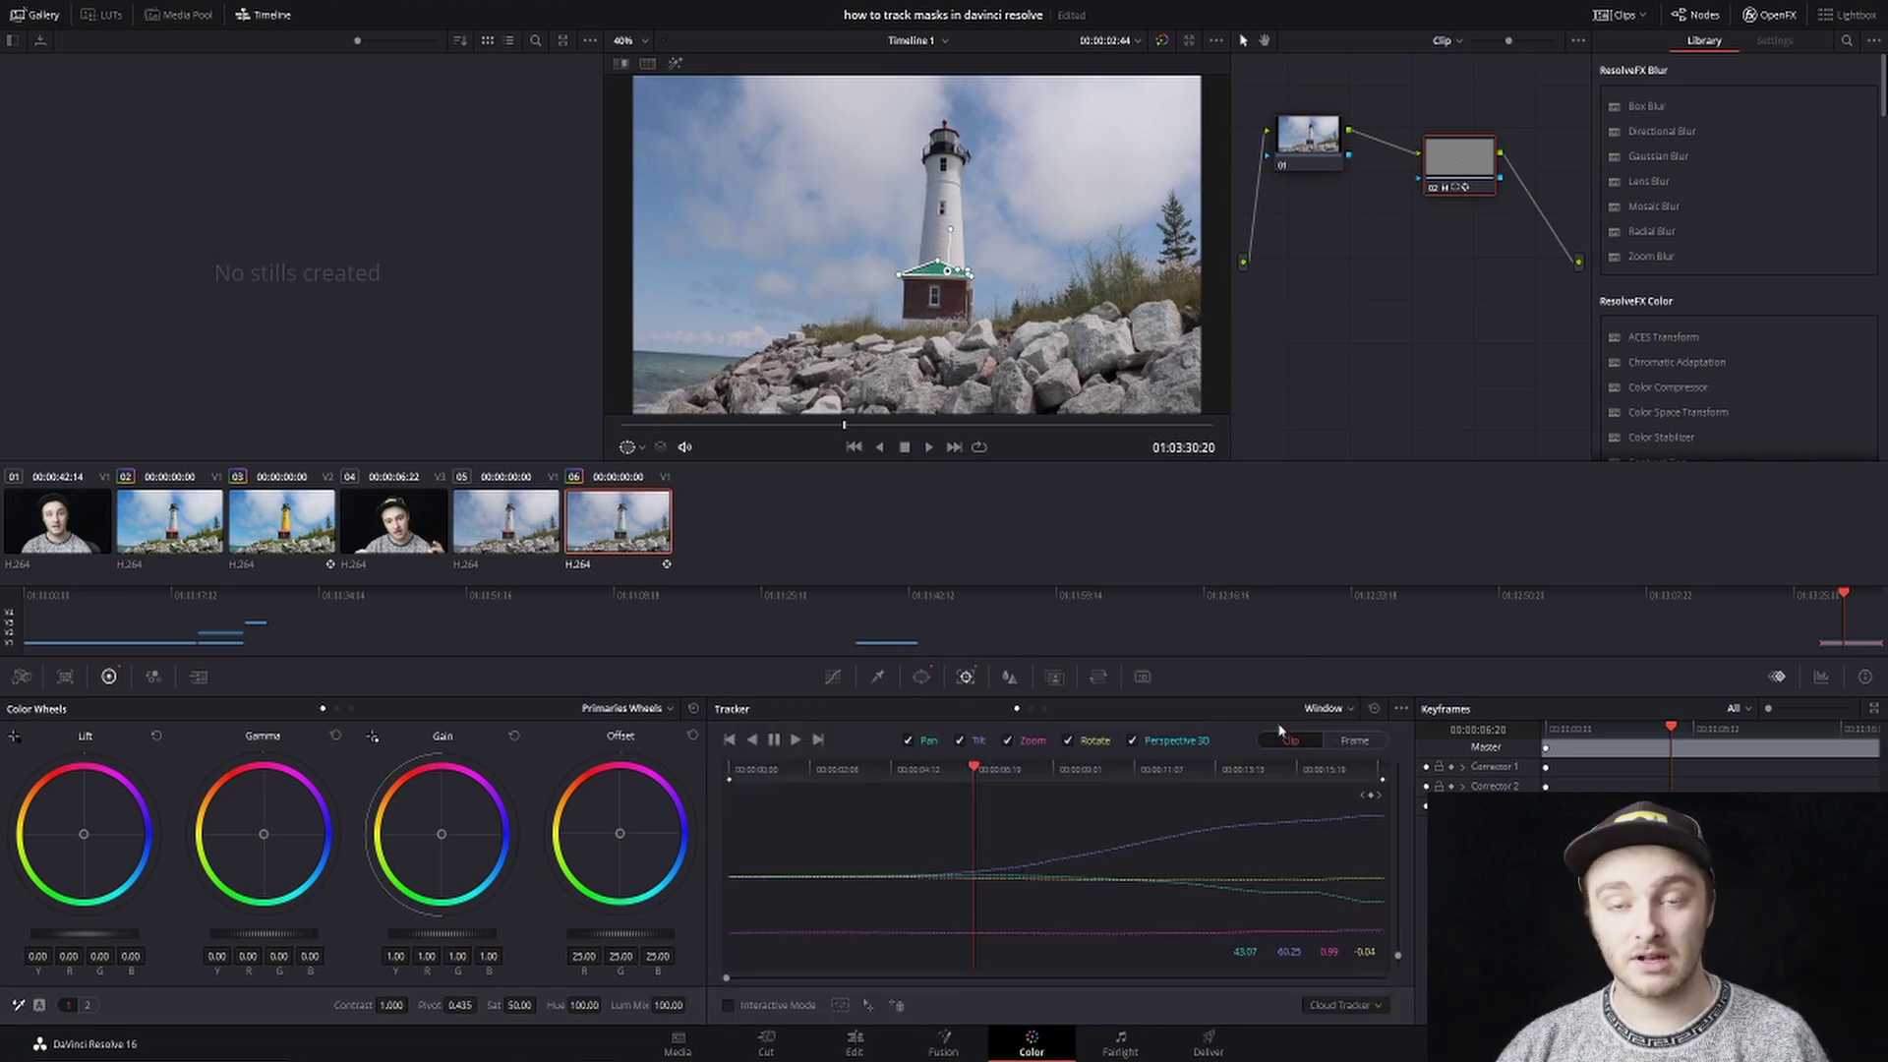
{"action": "left_click", "coordinate": [1353, 743]}
{"action": "scroll", "coordinate": [952, 266], "scroll_direction": "up", "scroll_amount": 10}
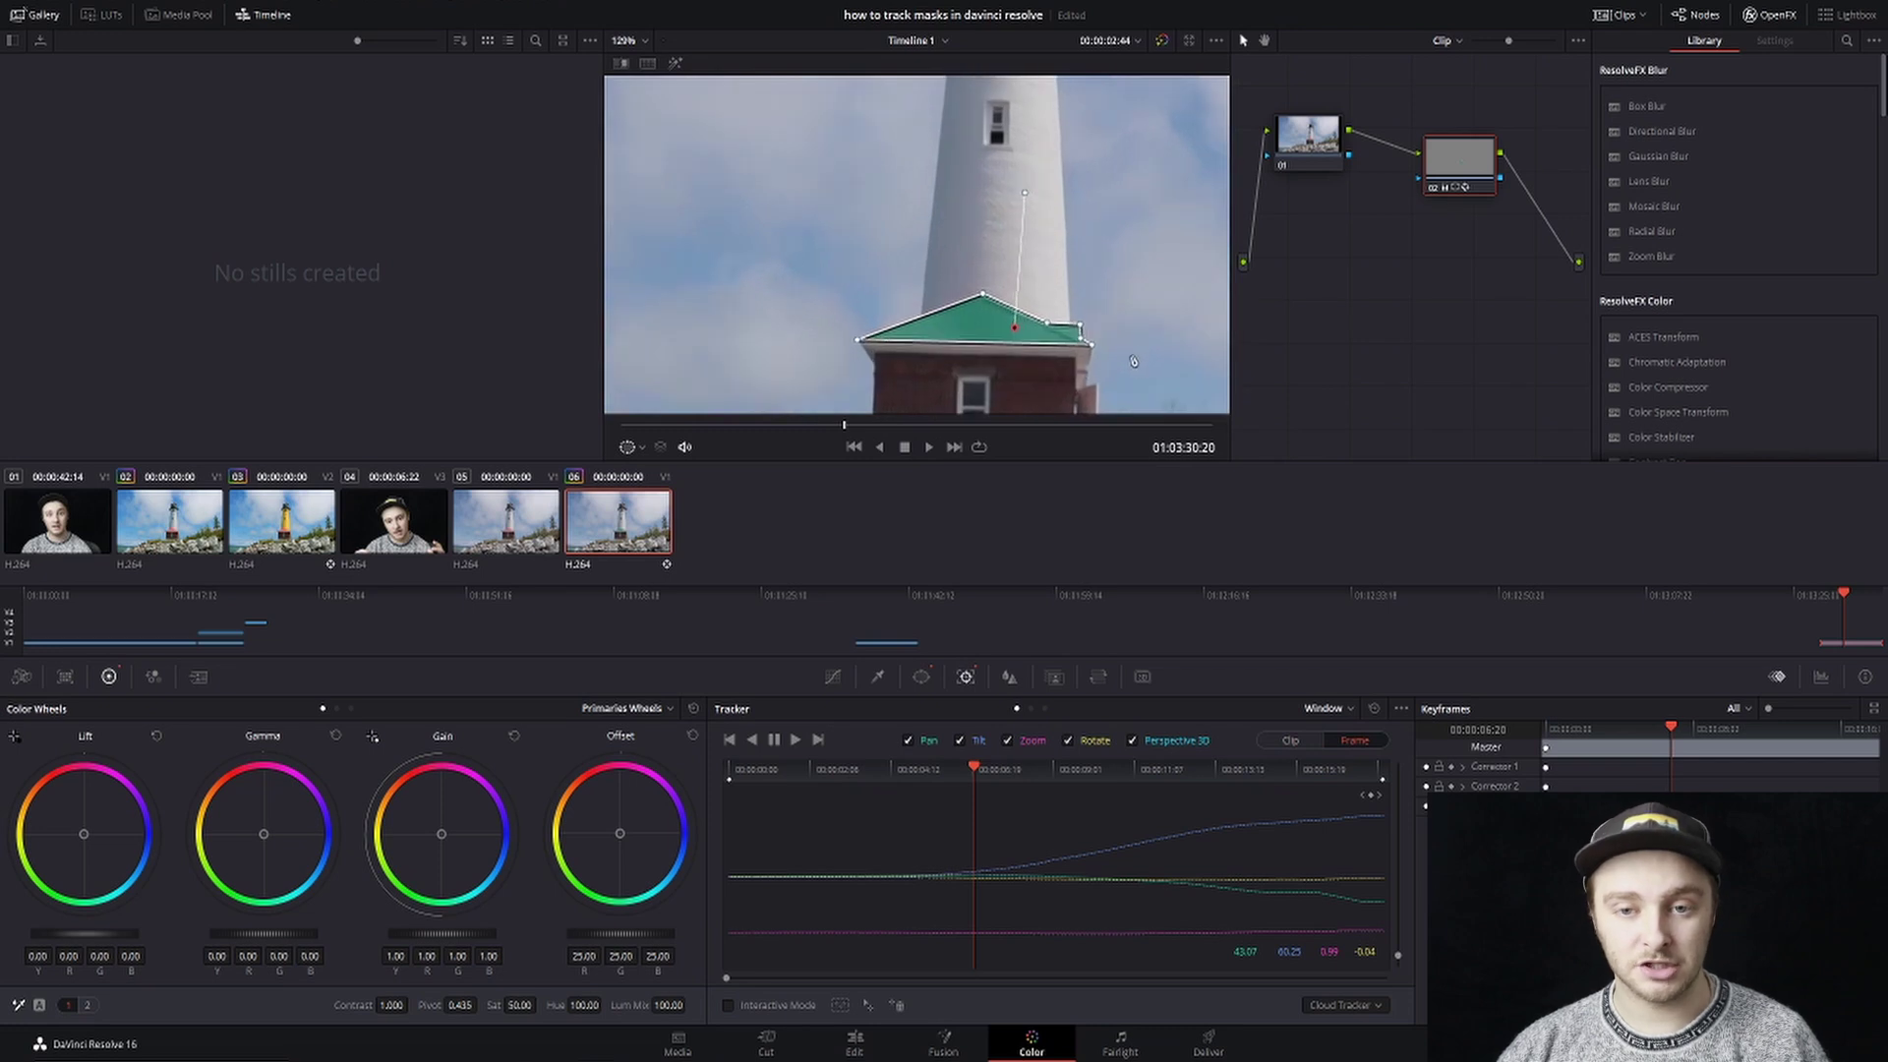
{"action": "left_click_drag", "start_coordinate": [1141, 346], "coordinate": [1067, 285]}
{"action": "left_click_drag", "start_coordinate": [909, 216], "coordinate": [903, 108]}
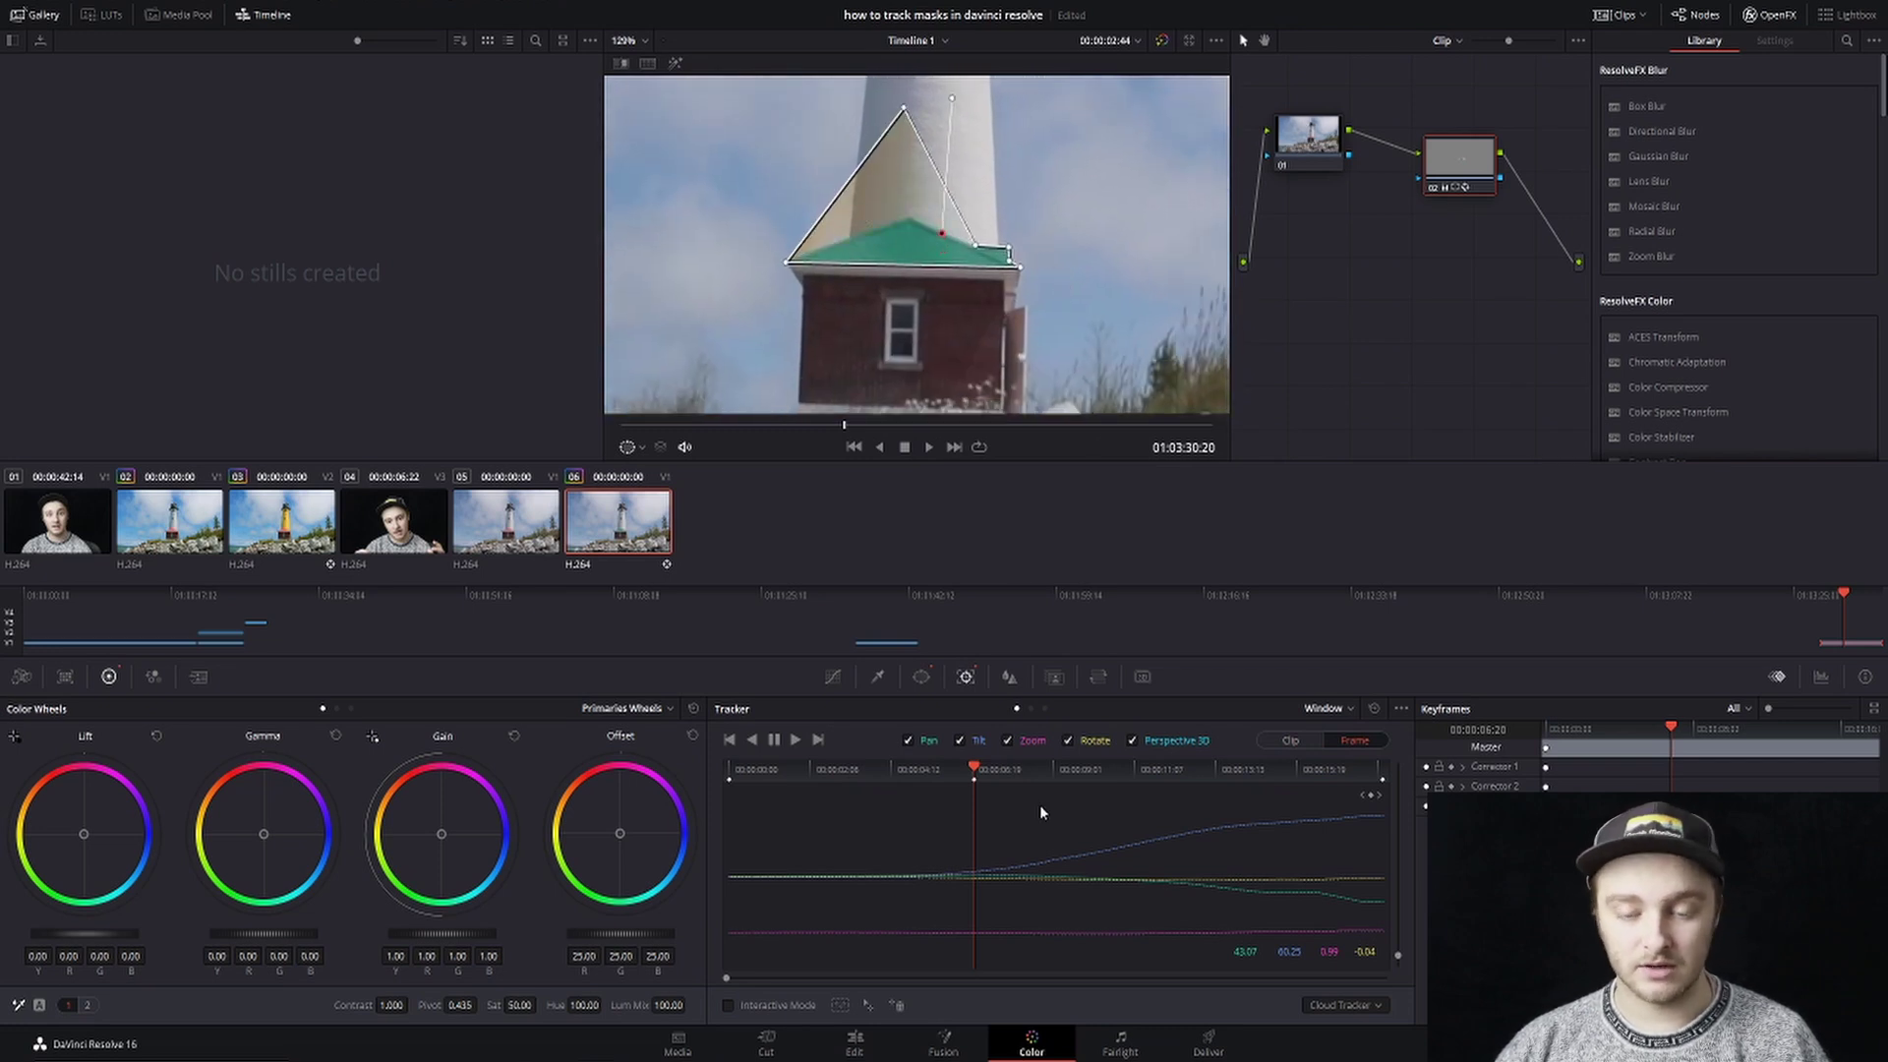
- Step forward through frames, refitting the mask's top, right and left points to the roof
{"action": "key", "text": "Right"}
{"action": "key", "text": "Right"}
{"action": "key", "text": "Right"}
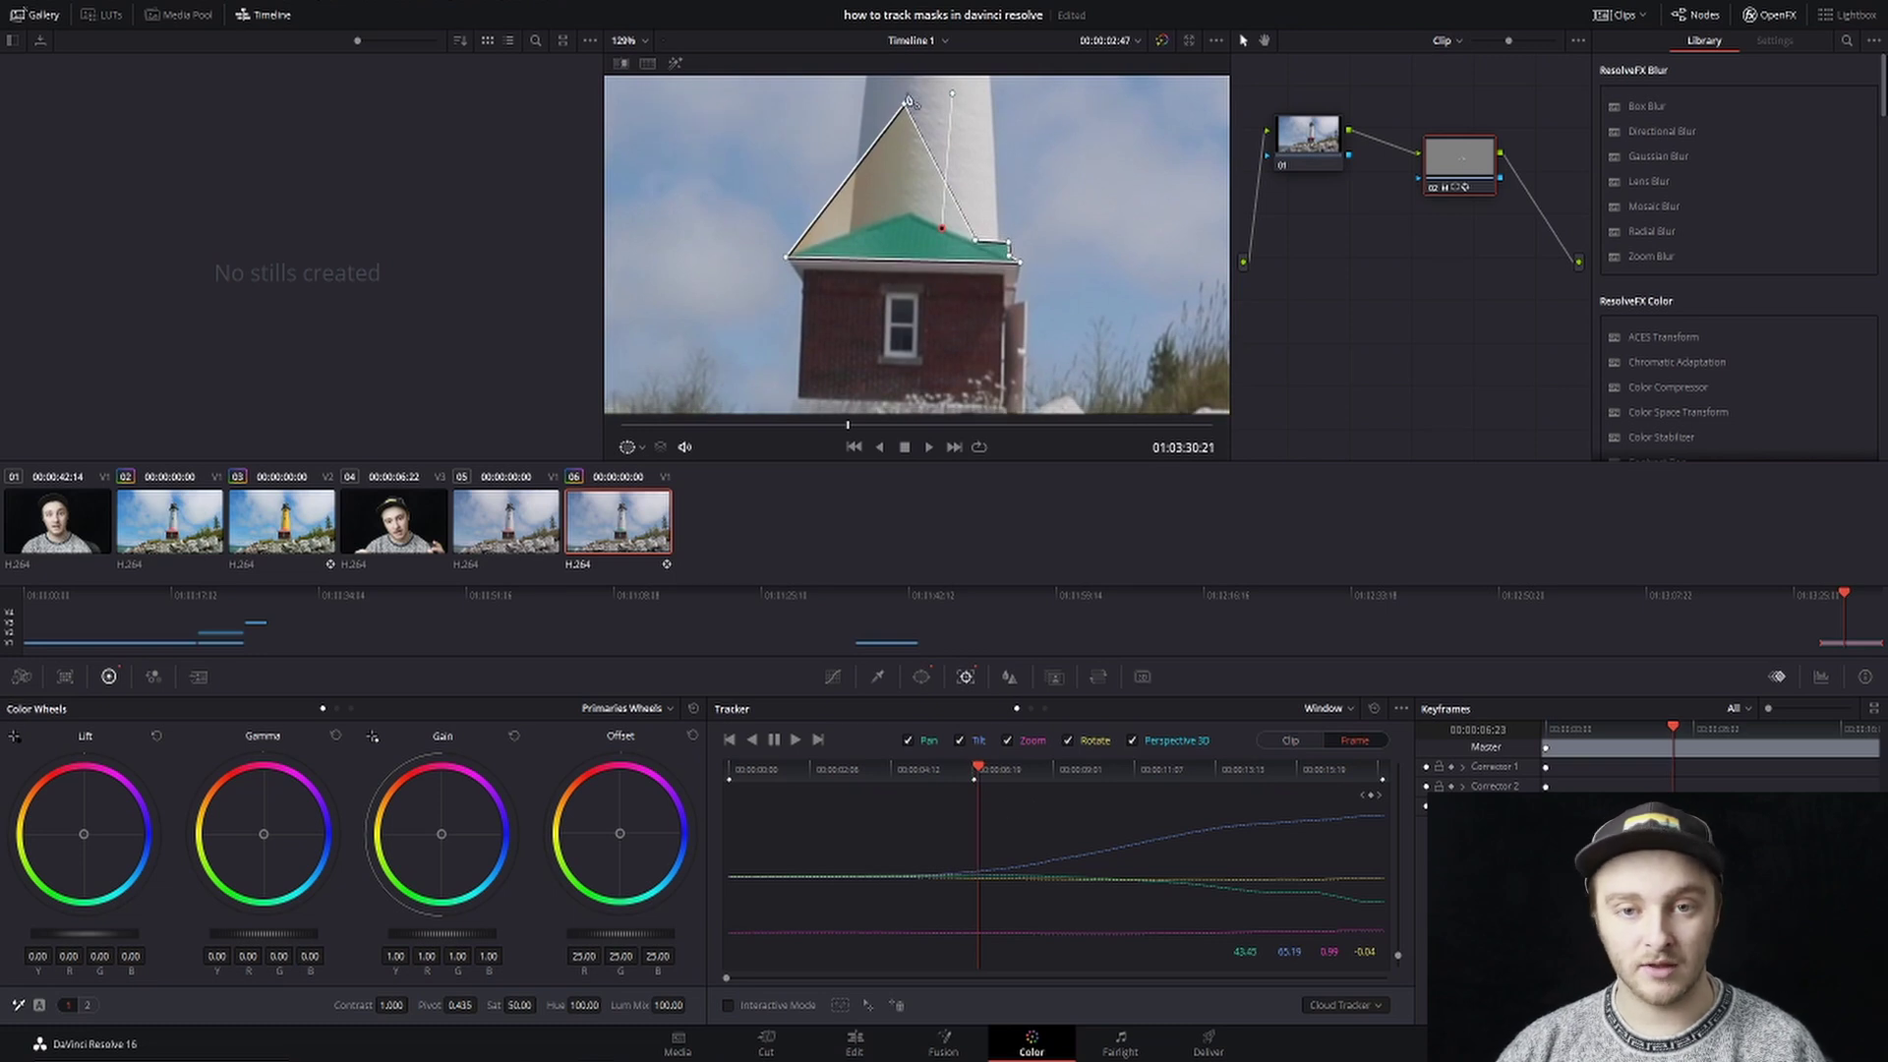
{"action": "left_click_drag", "start_coordinate": [916, 172], "coordinate": [908, 211]}
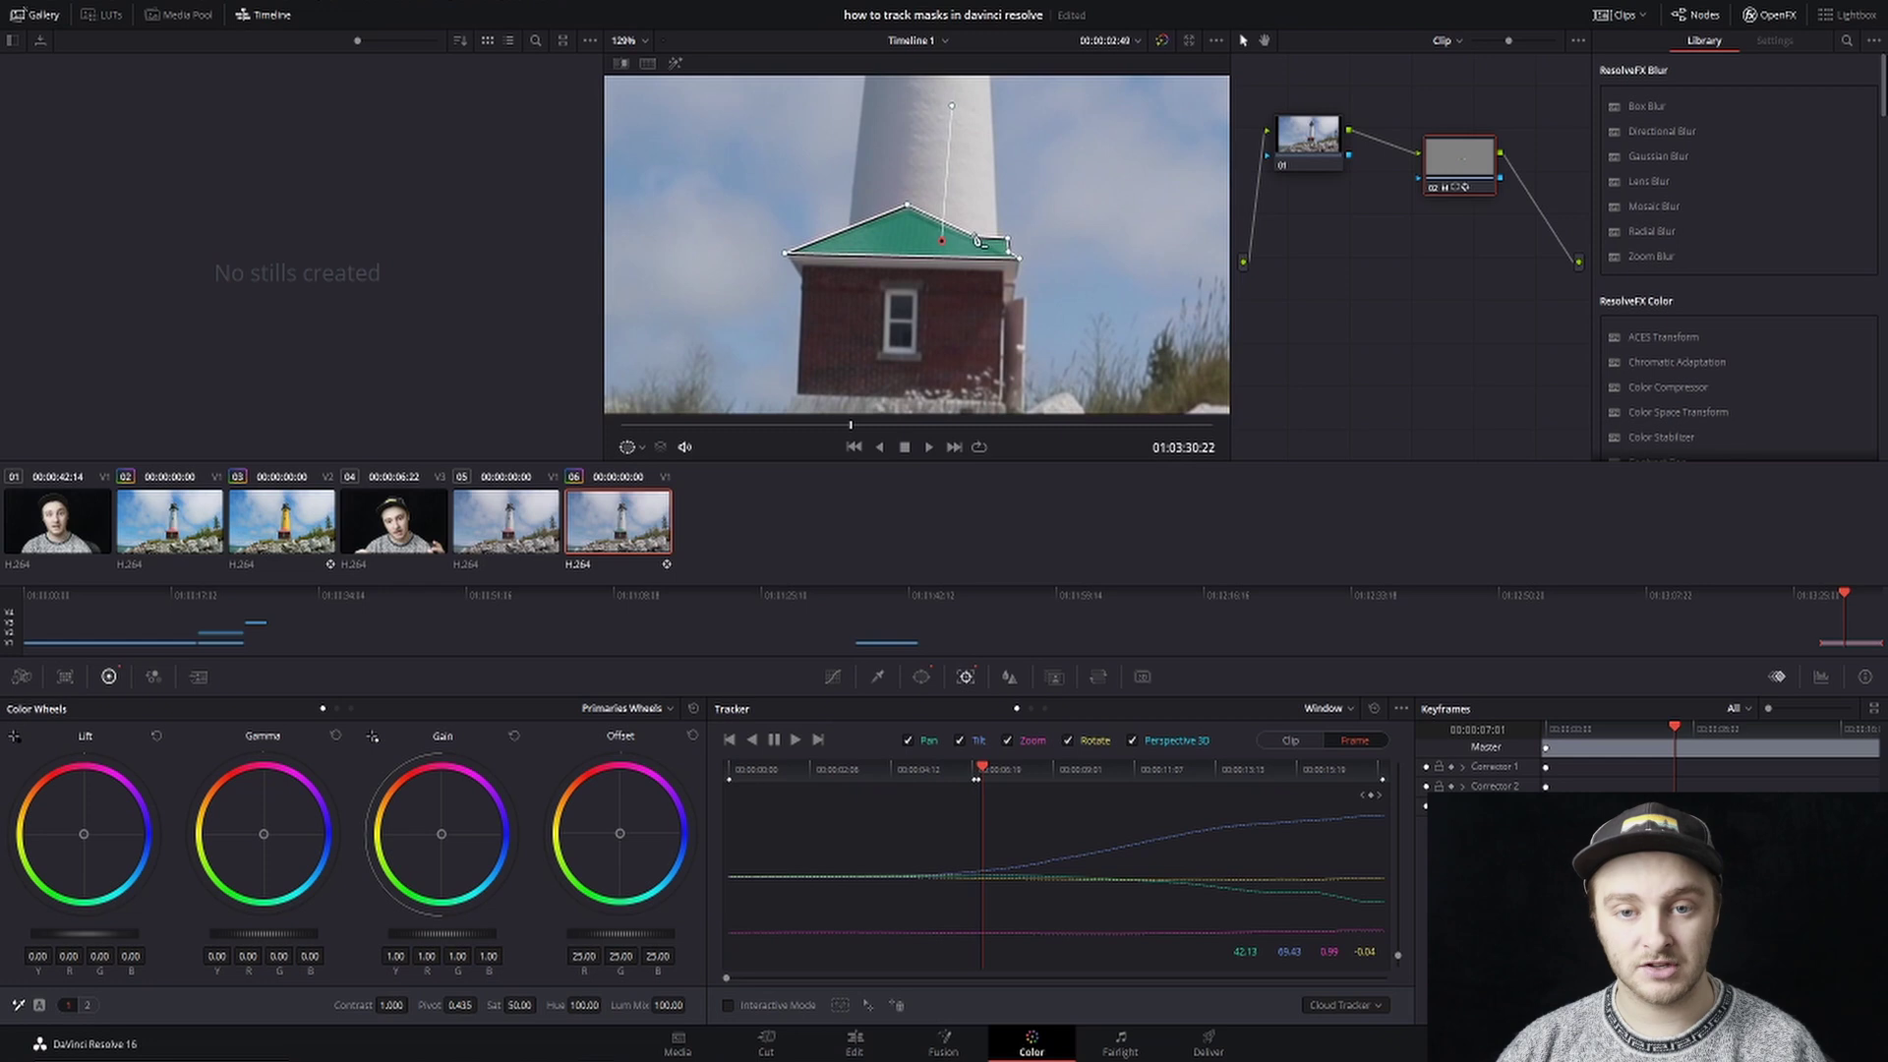
{"action": "left_click_drag", "start_coordinate": [974, 238], "coordinate": [1033, 170]}
{"action": "left_click_drag", "start_coordinate": [785, 253], "coordinate": [668, 375]}
{"action": "key", "text": "Right"}
{"action": "key", "text": "Right"}
{"action": "key", "text": "Right"}
{"action": "key", "text": "Right"}
{"action": "key", "text": "Right"}
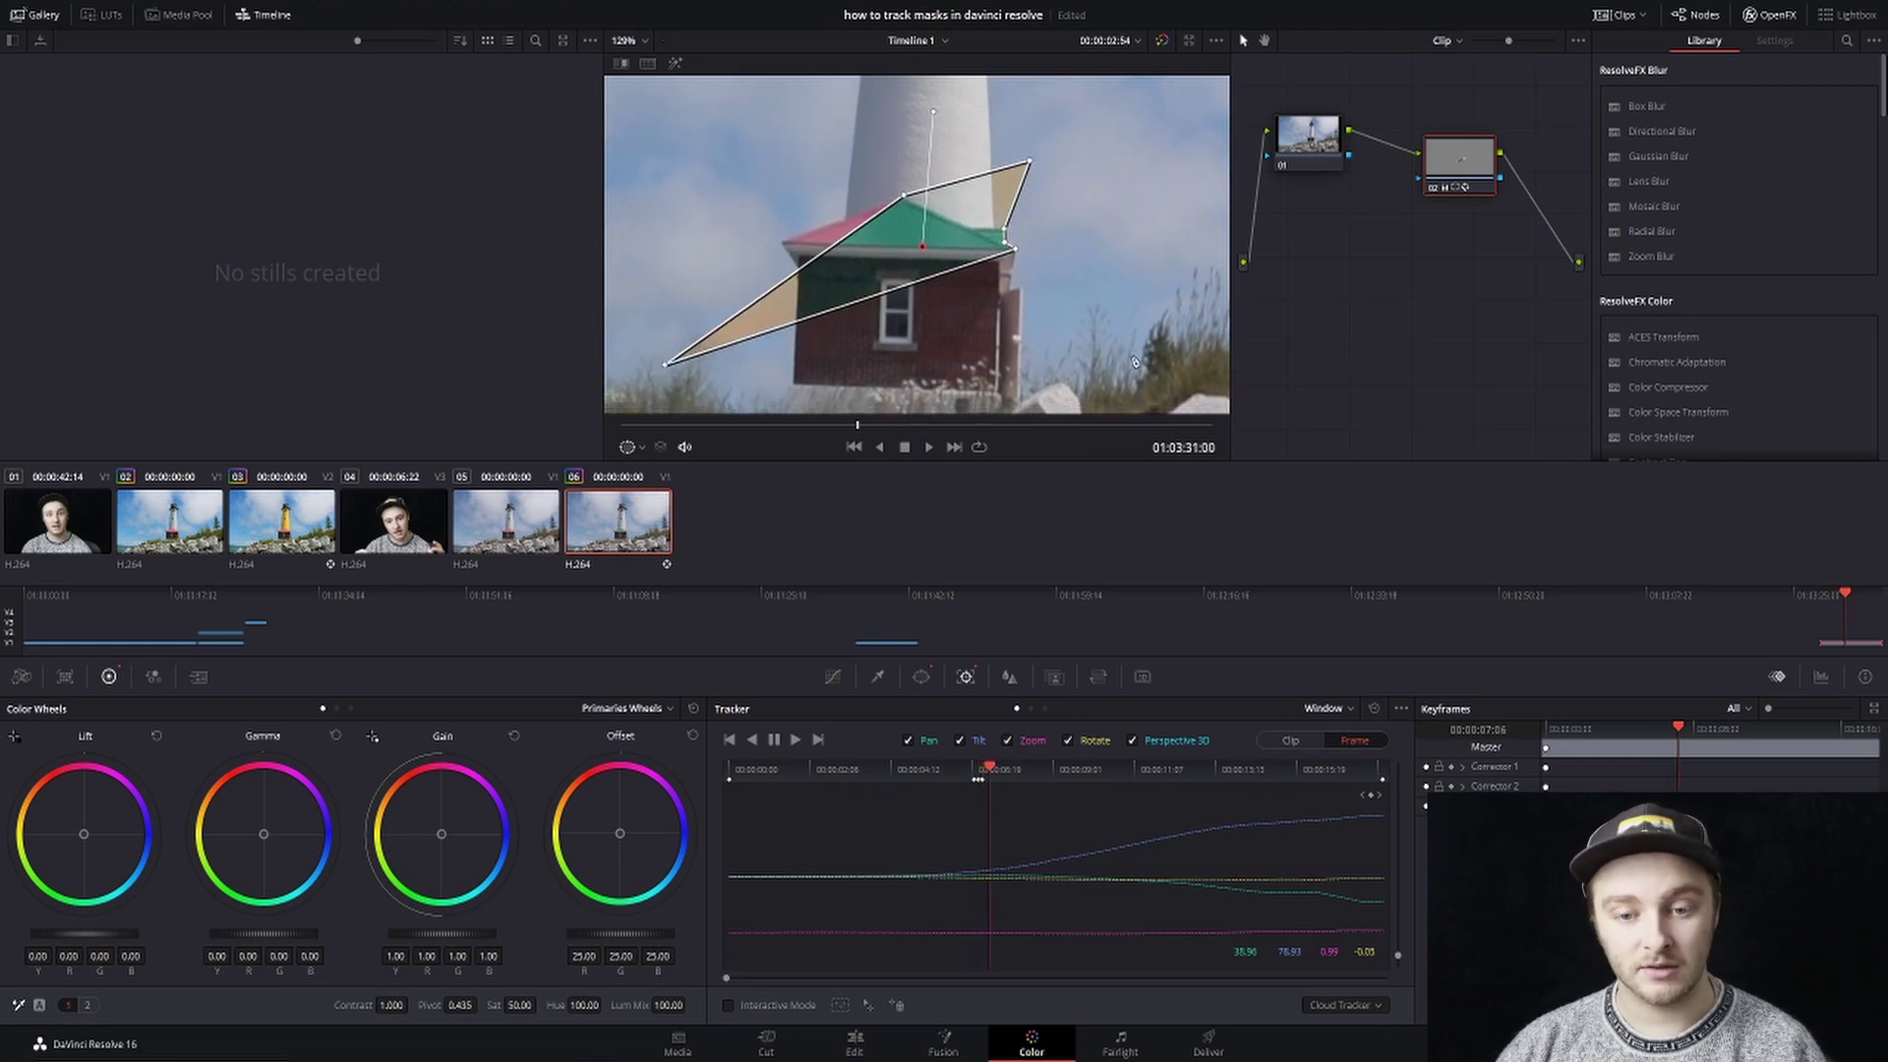
{"action": "left_click_drag", "start_coordinate": [665, 368], "coordinate": [784, 250]}
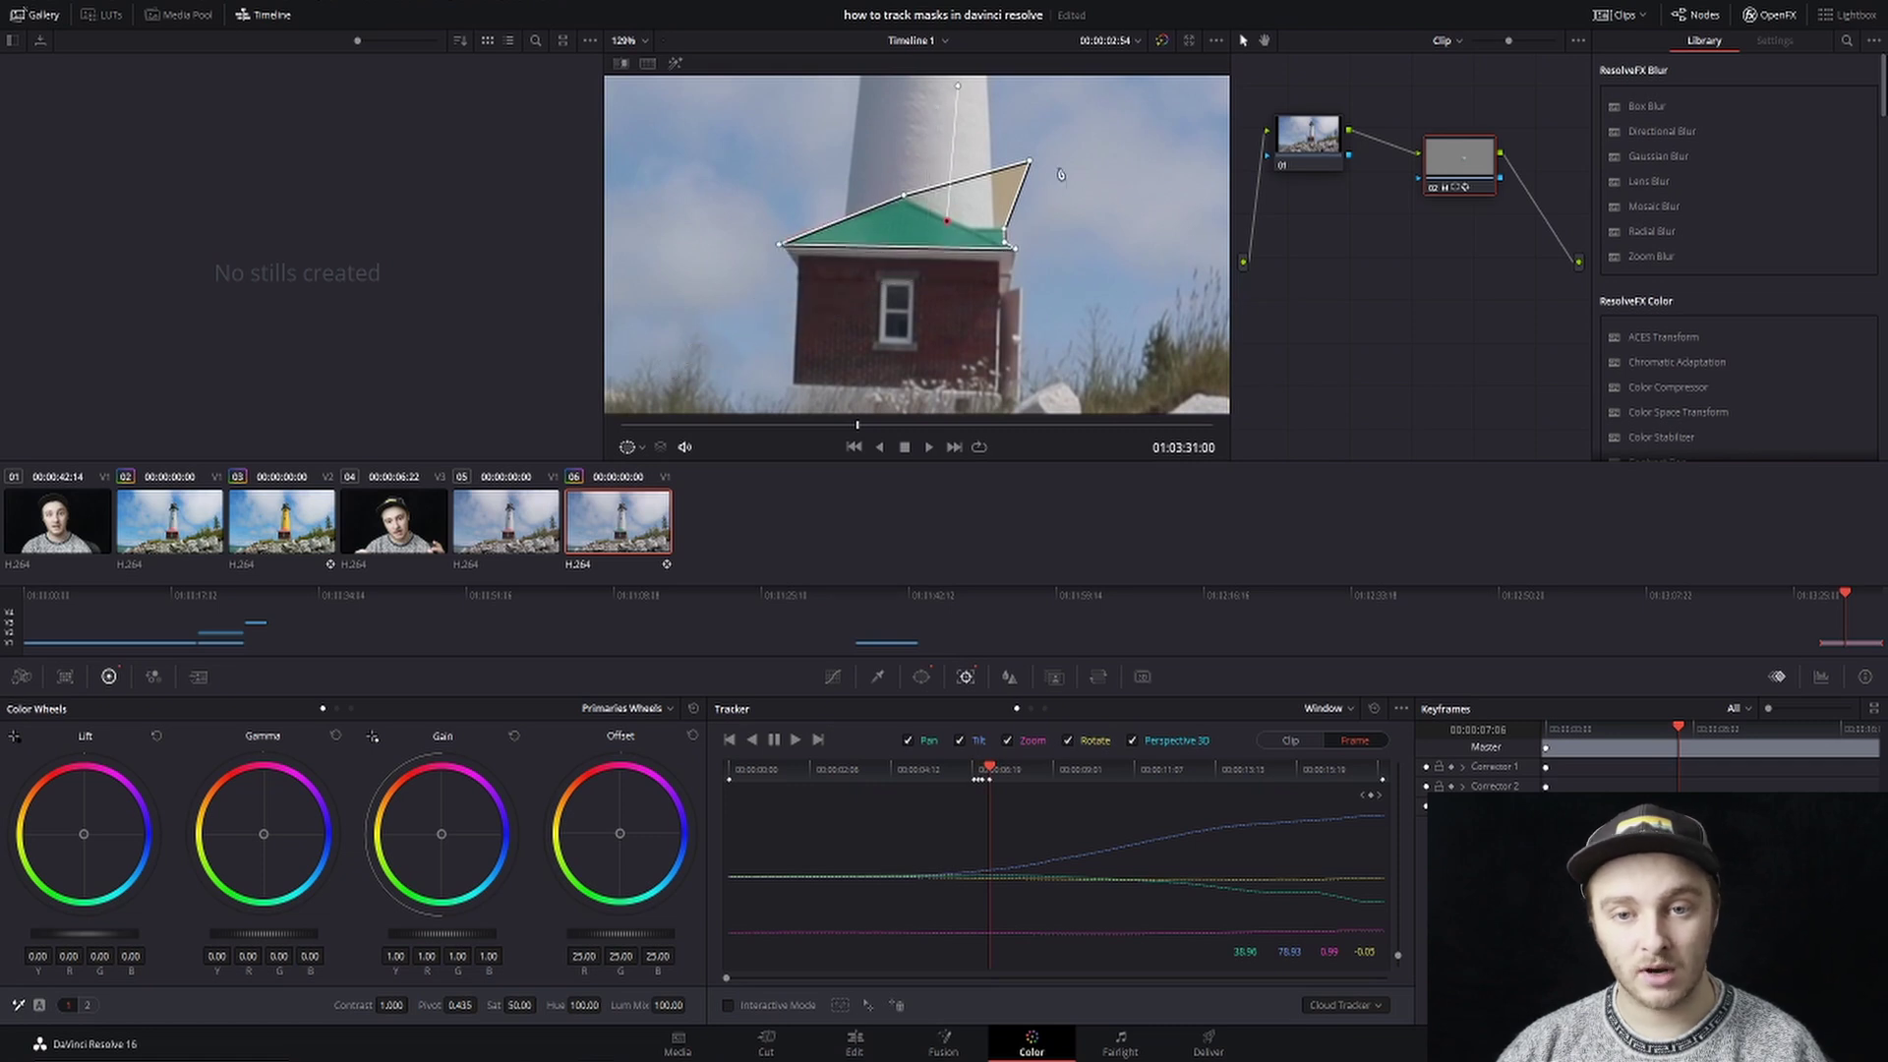
{"action": "left_click_drag", "start_coordinate": [1028, 161], "coordinate": [990, 216]}
- Play back to verify the corrected mask, then set the Tracker back to Clip mode
{"action": "key", "text": "space"}
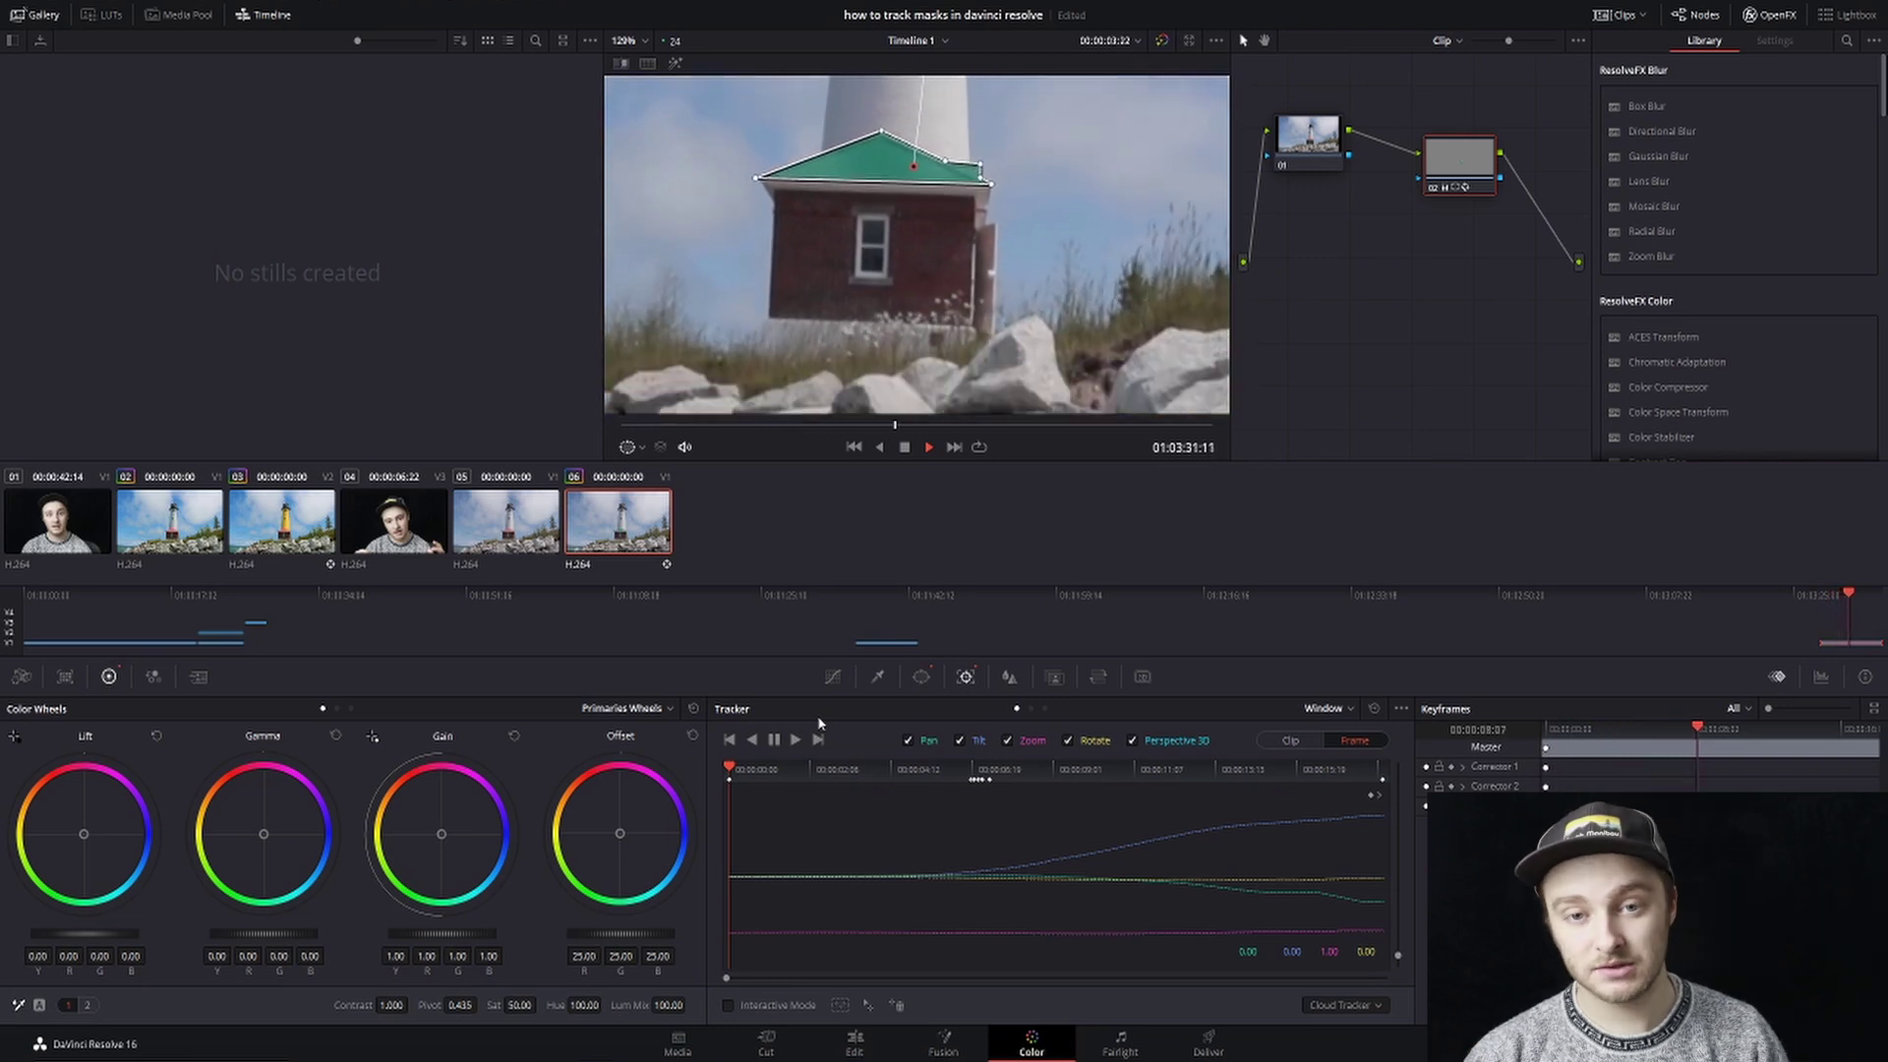
{"action": "key", "text": "space"}
{"action": "left_click_drag", "start_coordinate": [960, 767], "coordinate": [941, 769]}
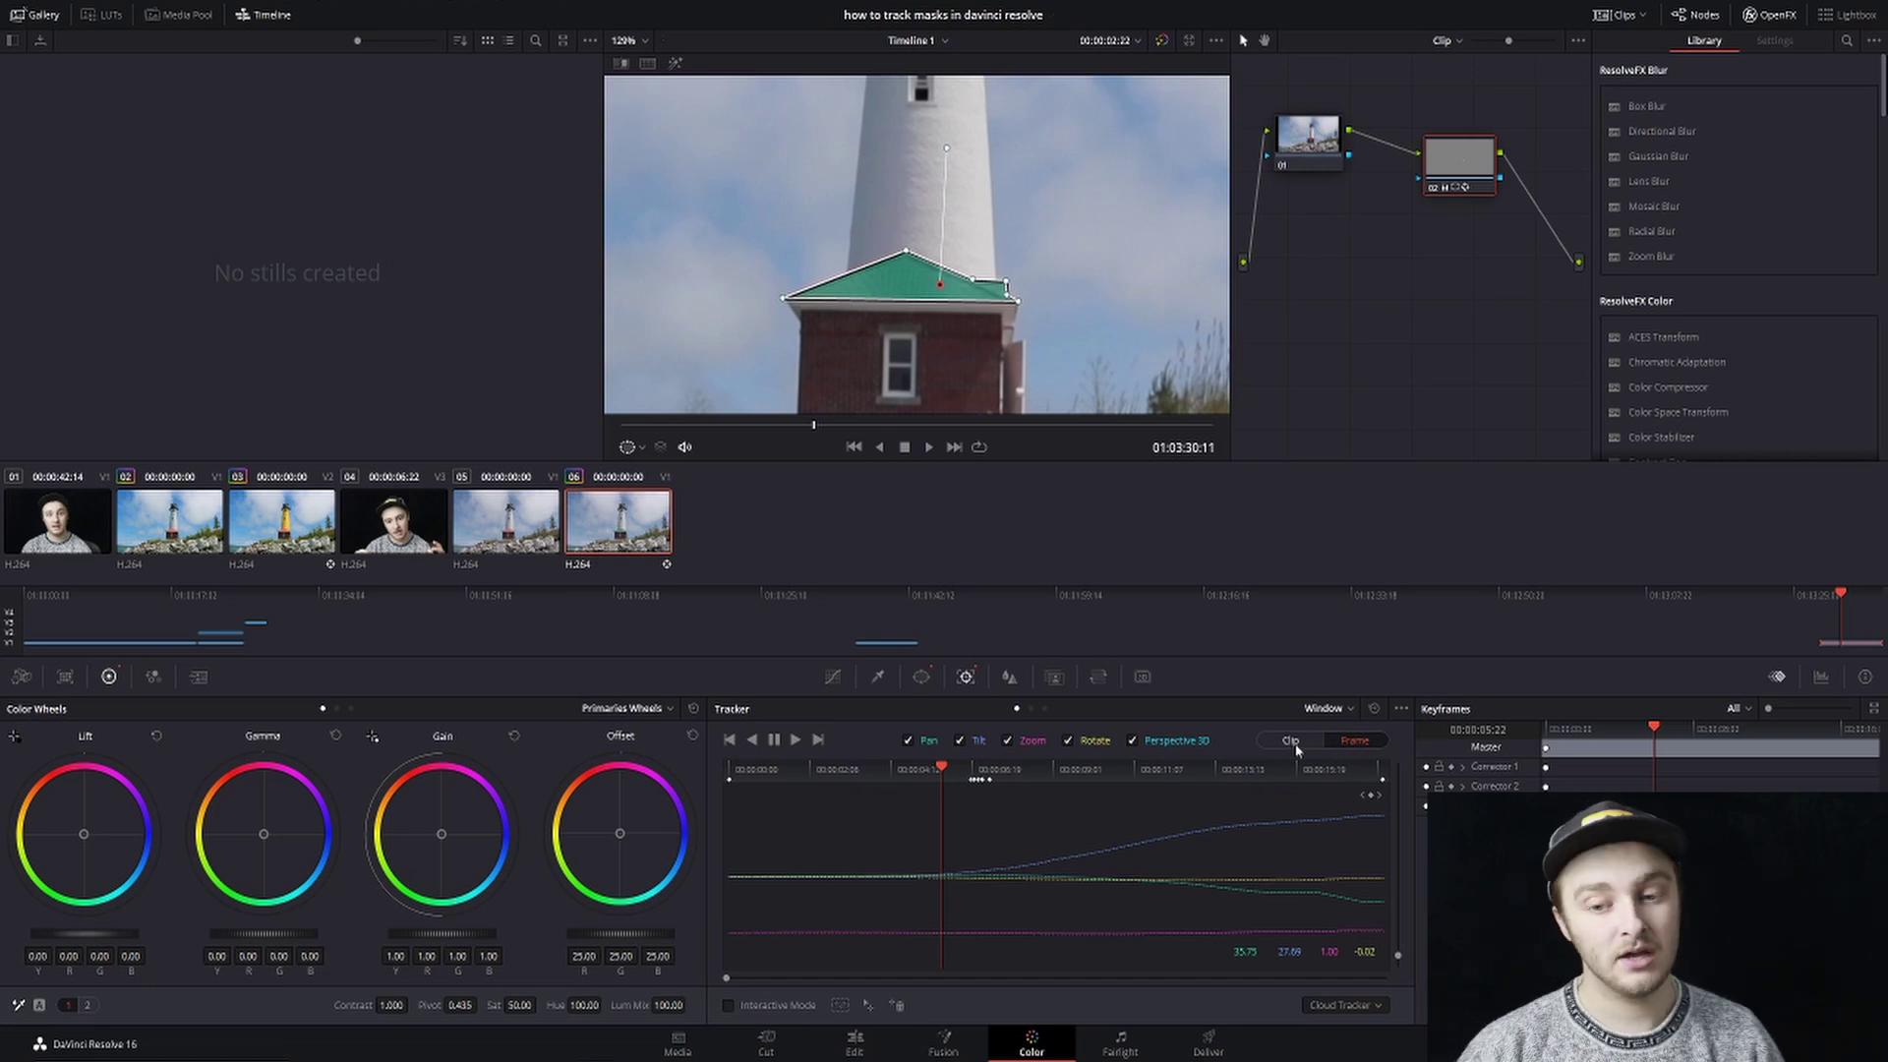
{"action": "left_click", "coordinate": [1294, 745]}
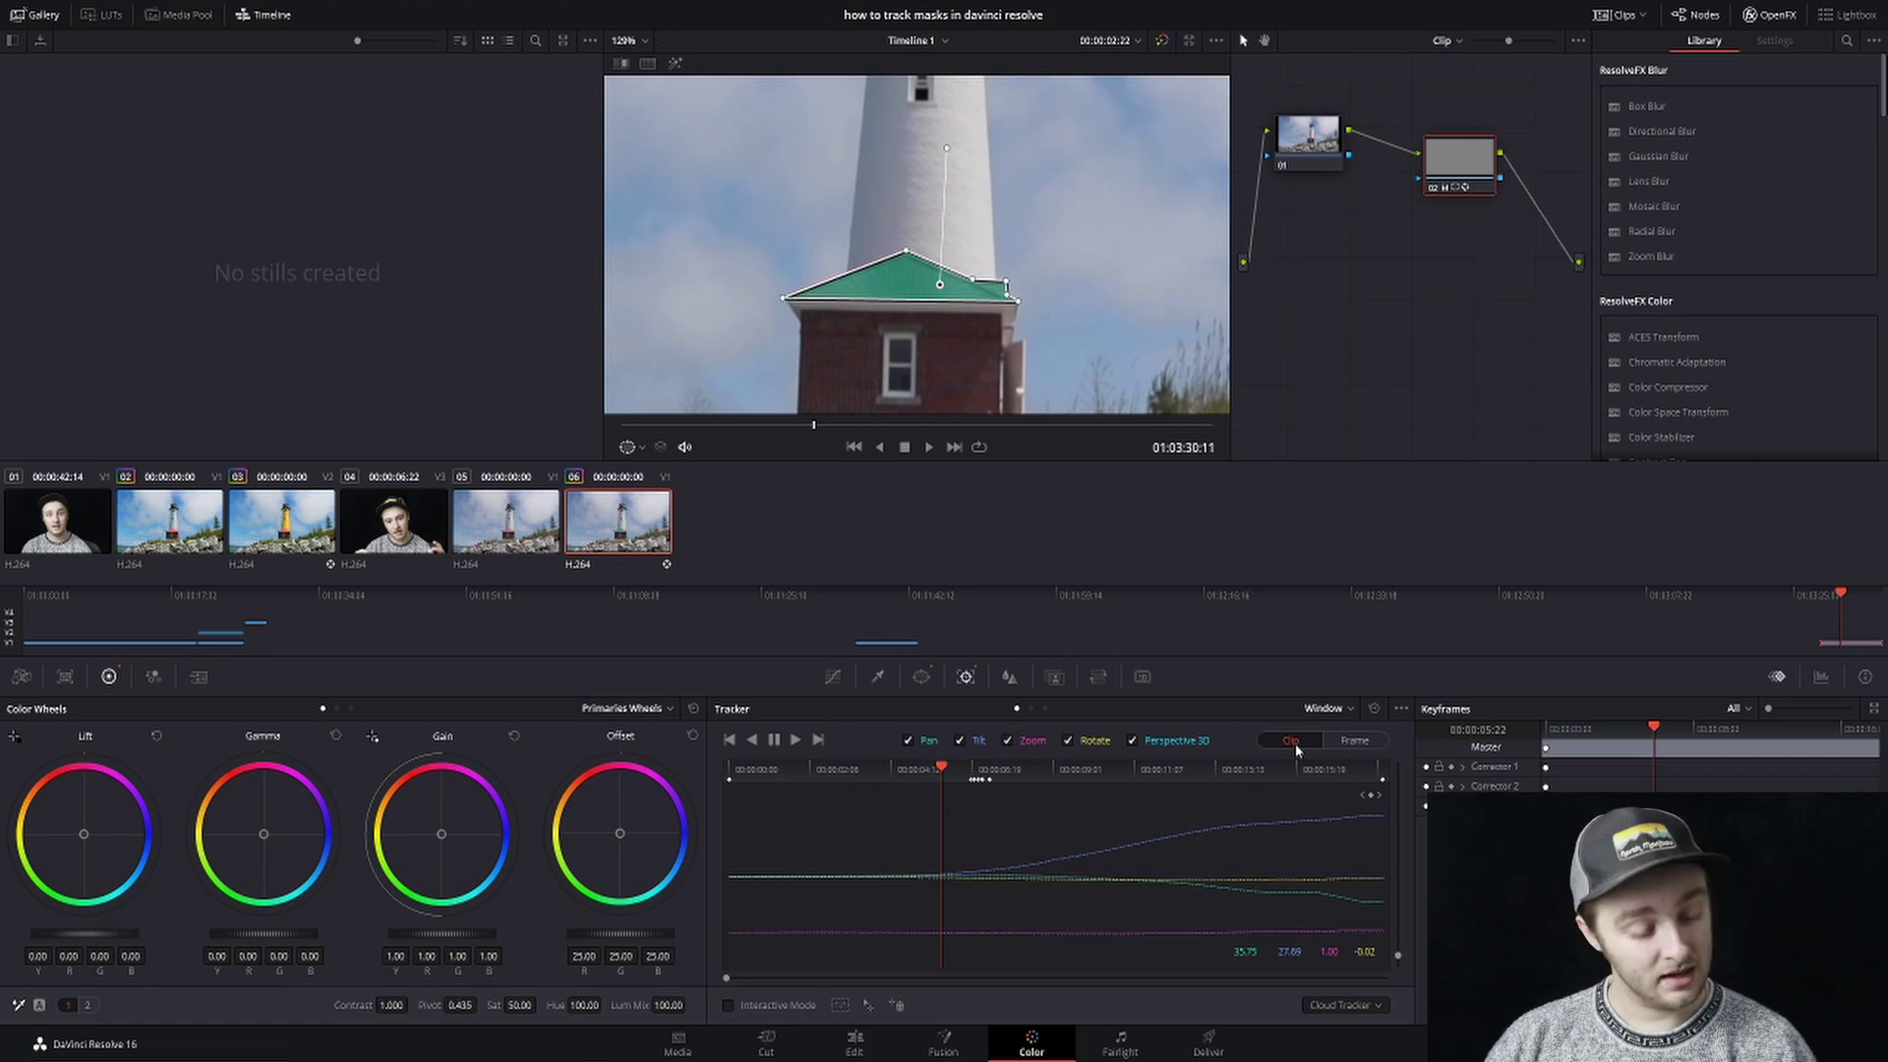